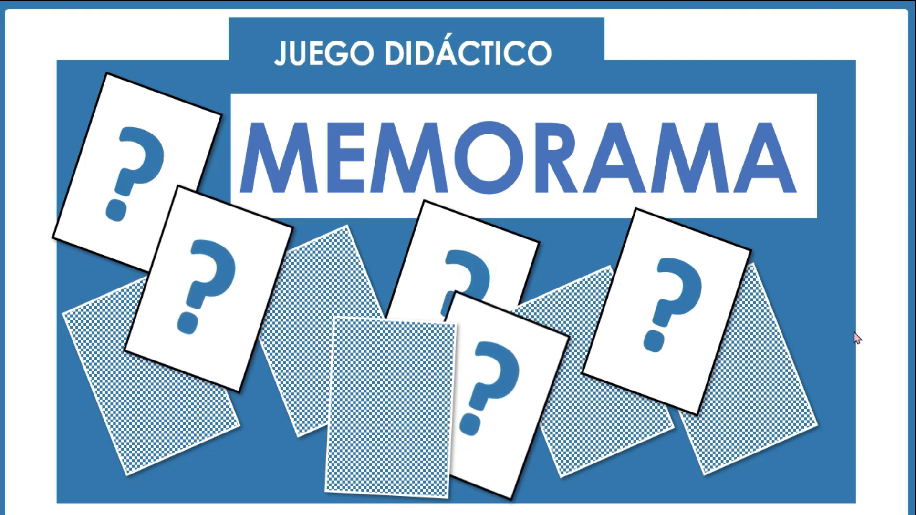
# Advance to the memory board and match the pair of grinning-face cards
pyautogui.click(822, 327)
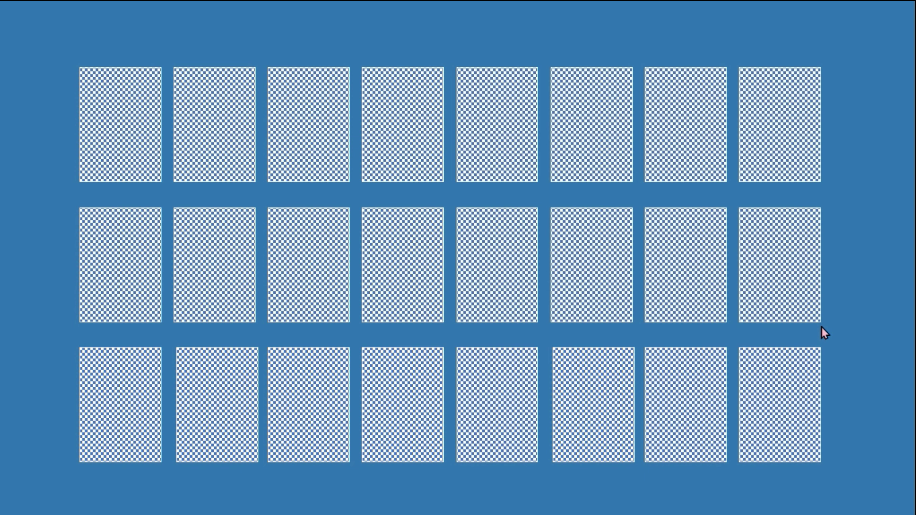
pyautogui.click(108, 123)
pyautogui.click(561, 140)
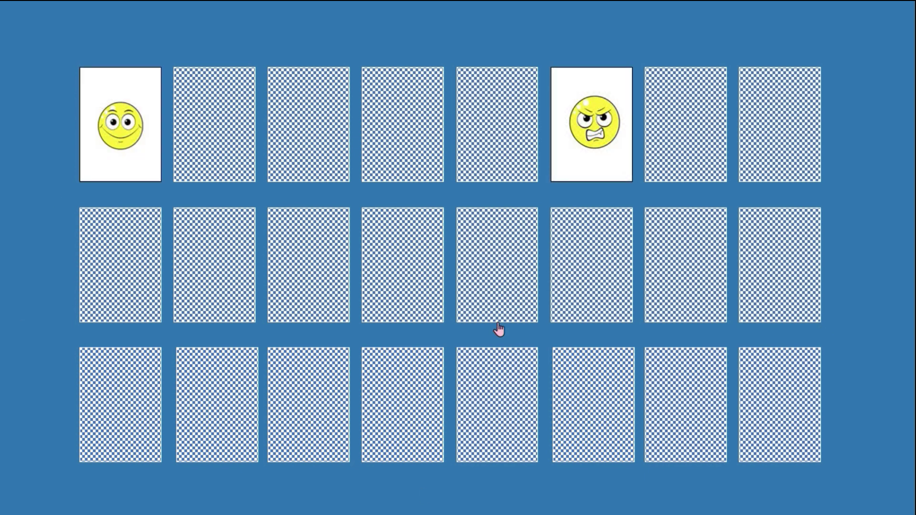
pyautogui.click(614, 168)
pyautogui.click(149, 143)
pyautogui.click(137, 274)
pyautogui.click(499, 269)
# Turn over more cards, including the sunglasses face, looking for matches
pyautogui.click(226, 415)
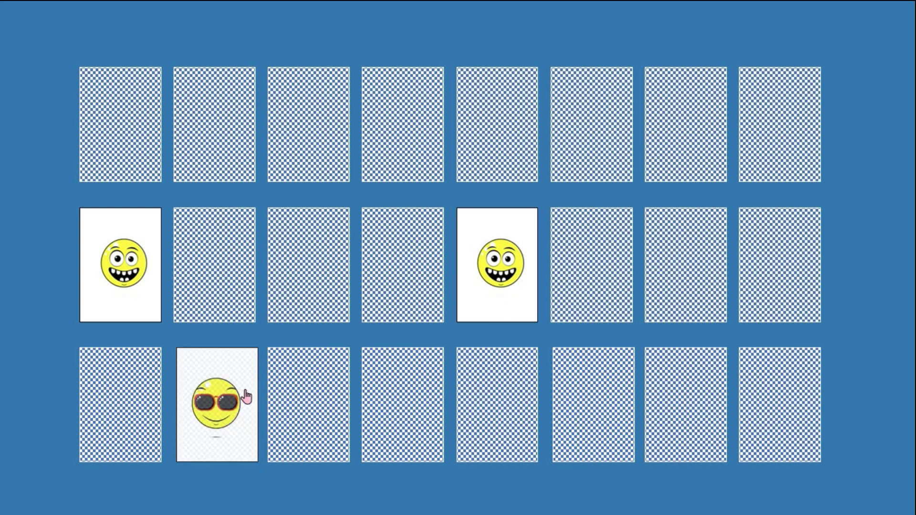
pyautogui.click(320, 156)
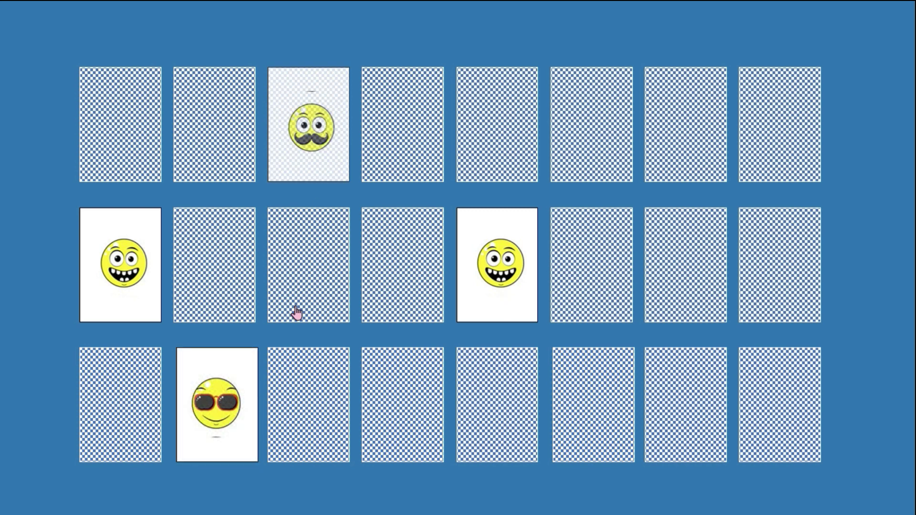
pyautogui.click(380, 399)
pyautogui.click(396, 285)
pyautogui.click(788, 128)
pyautogui.click(92, 402)
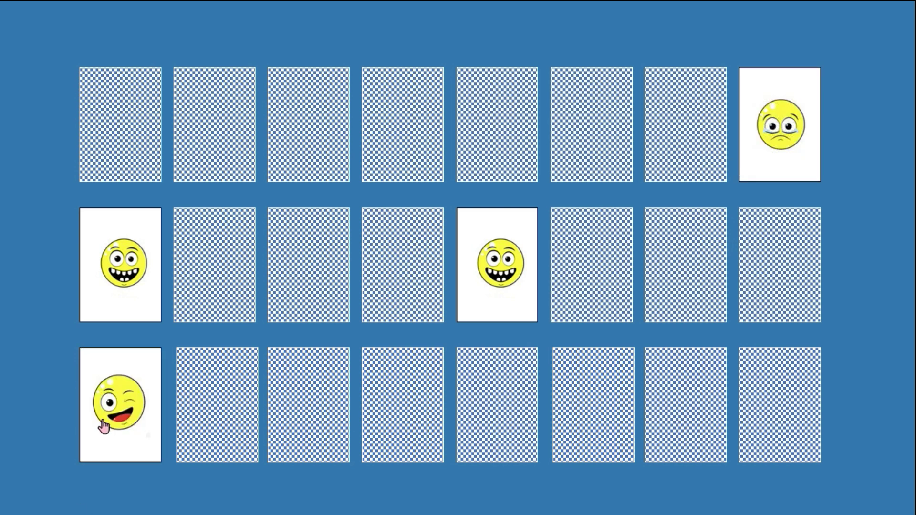
# Match the winking-face and smirking-face pairs, then end the slide show
pyautogui.click(123, 442)
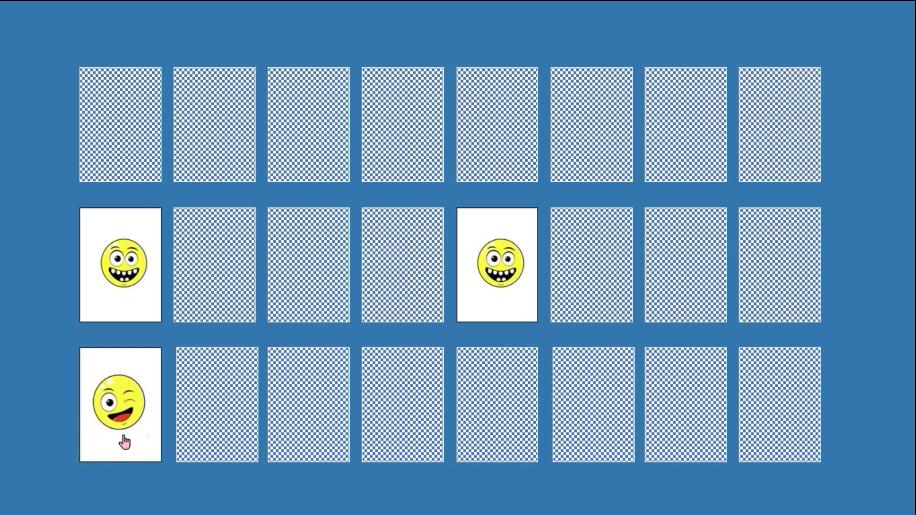
pyautogui.click(502, 441)
pyautogui.click(210, 125)
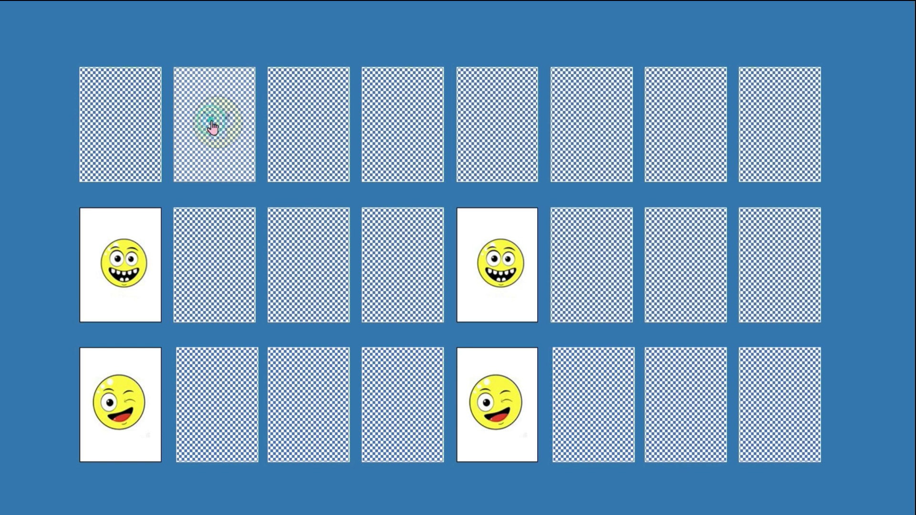
pyautogui.click(147, 124)
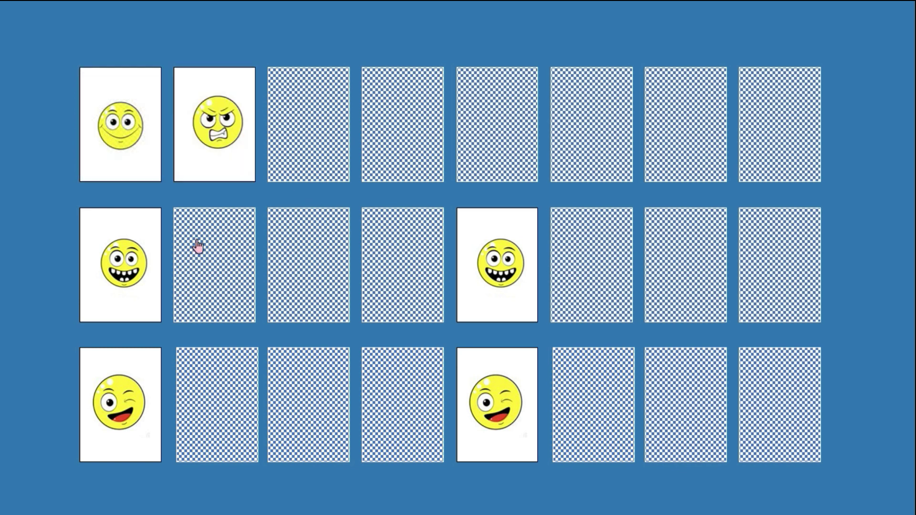
pyautogui.click(306, 272)
pyautogui.click(679, 274)
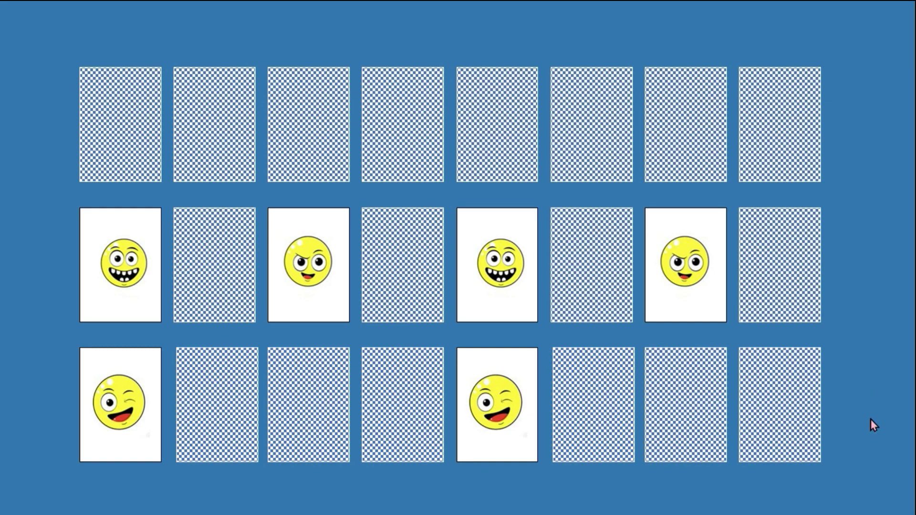
pyautogui.press('Escape')
# Close the folder window, start a blank presentation and delete both placeholders
pyautogui.click(903, 8)
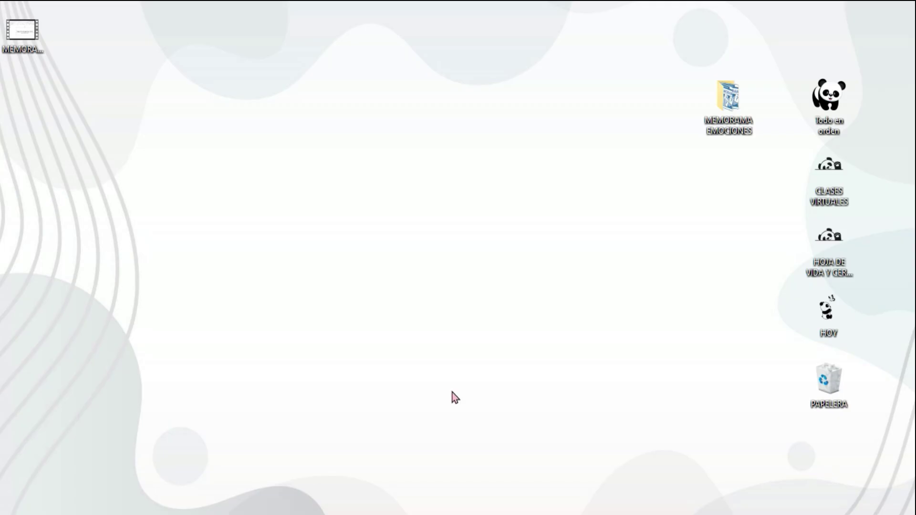
pyautogui.click(731, 499)
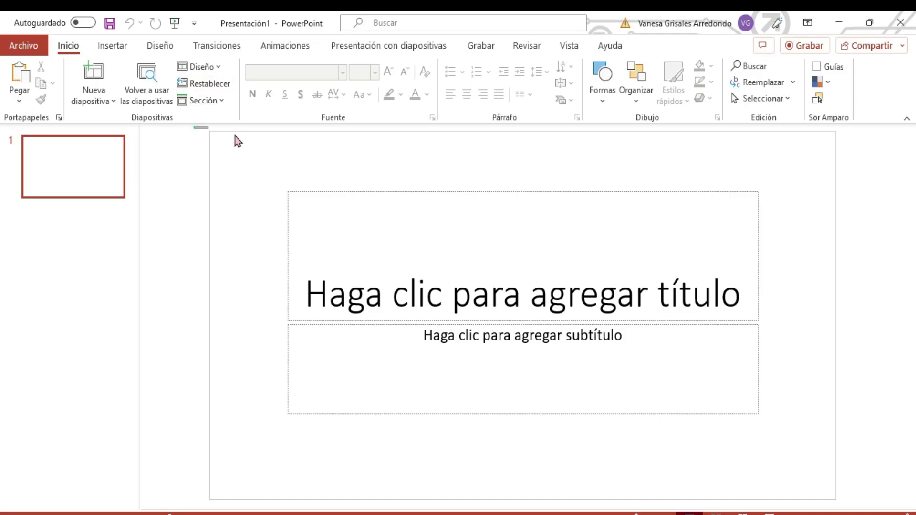
pyautogui.moveTo(235, 136); pyautogui.dragTo(898, 507)
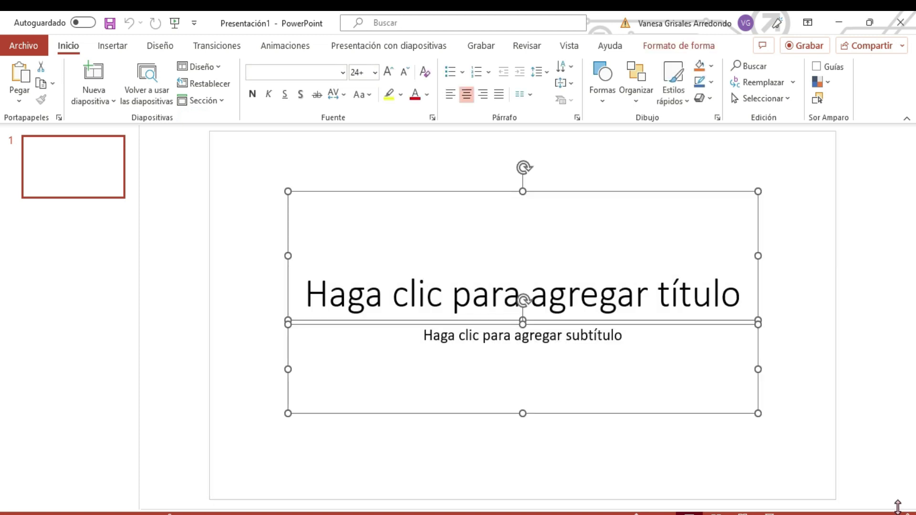
pyautogui.press('Delete')
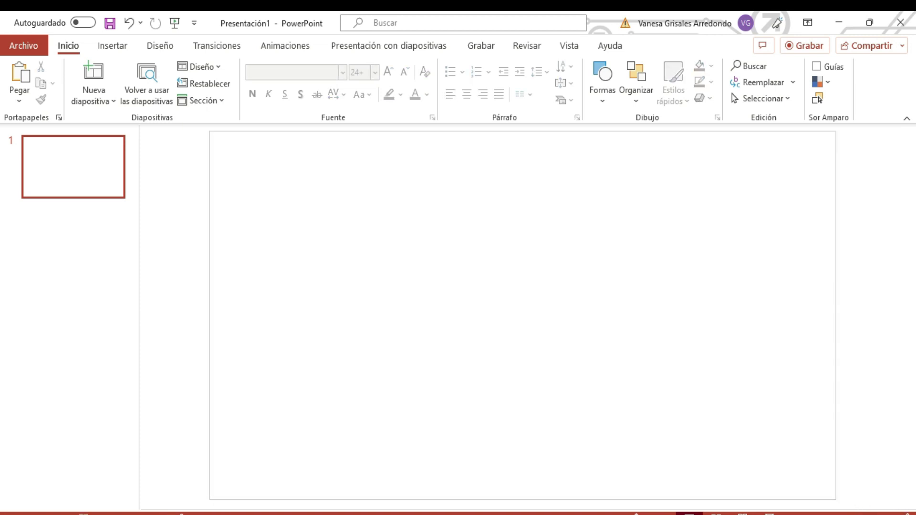
# Give the empty slide a solid blue background fill via Dar formato al fondo
pyautogui.scroll(-2, 562, 420)
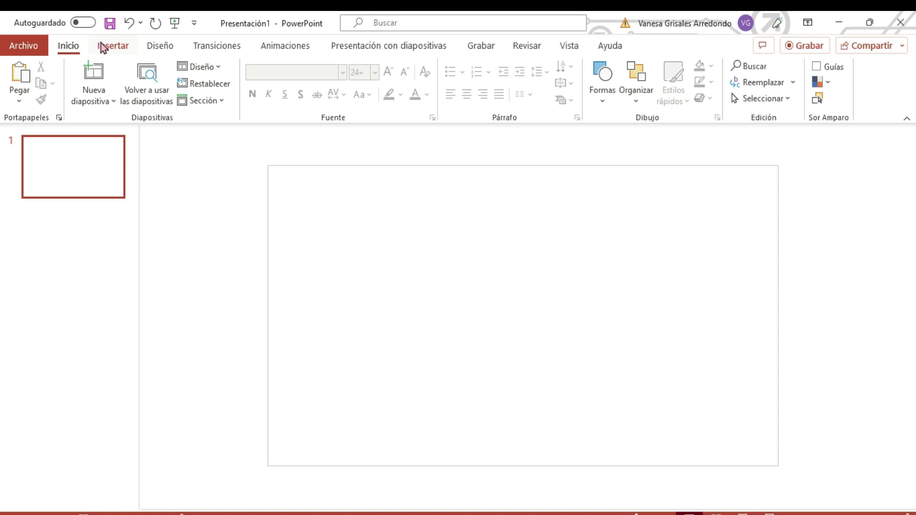
pyautogui.click(161, 46)
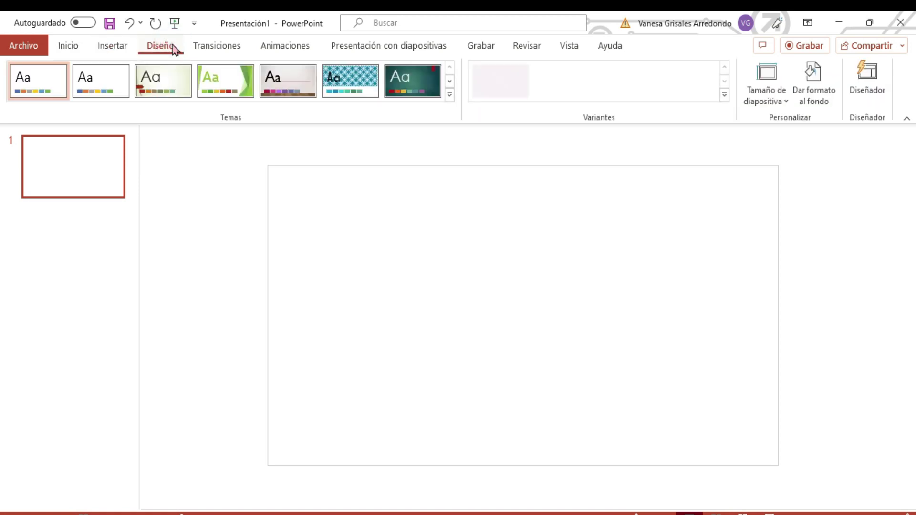
pyautogui.click(814, 95)
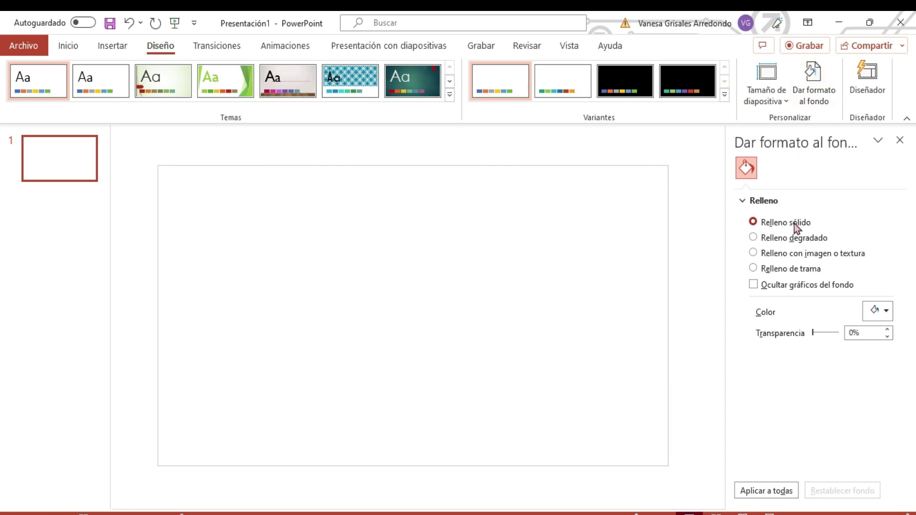
pyautogui.click(889, 310)
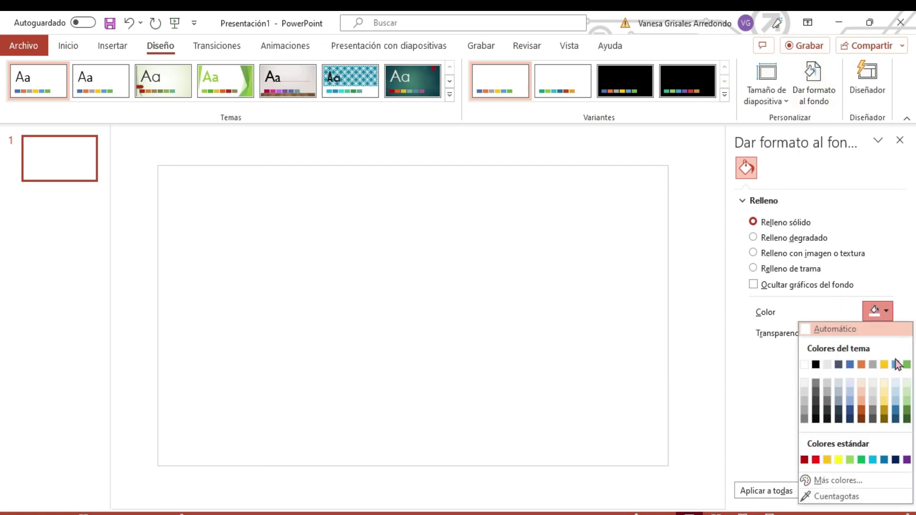
pyautogui.click(895, 409)
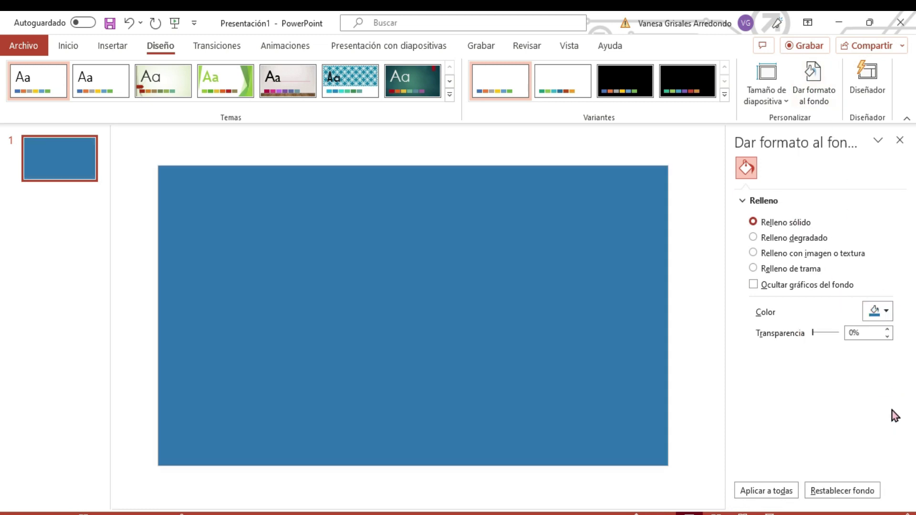
pyautogui.click(900, 140)
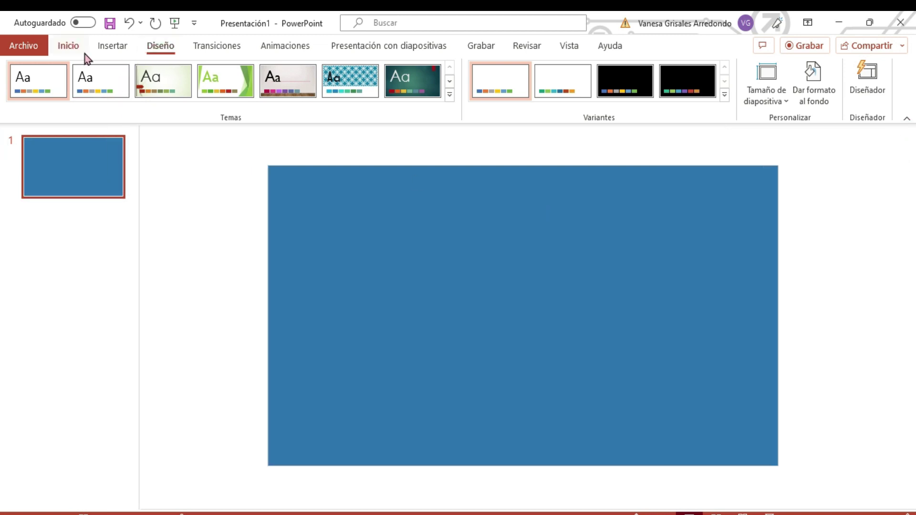
# Draw a rectangle near the top-left and size it 4 cm high by 3 cm wide
pyautogui.click(112, 45)
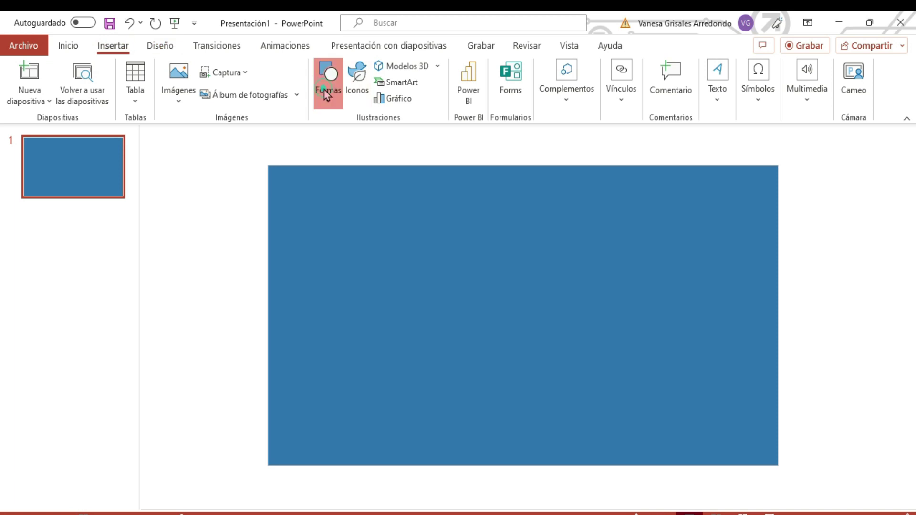
pyautogui.click(321, 88)
pyautogui.click(362, 136)
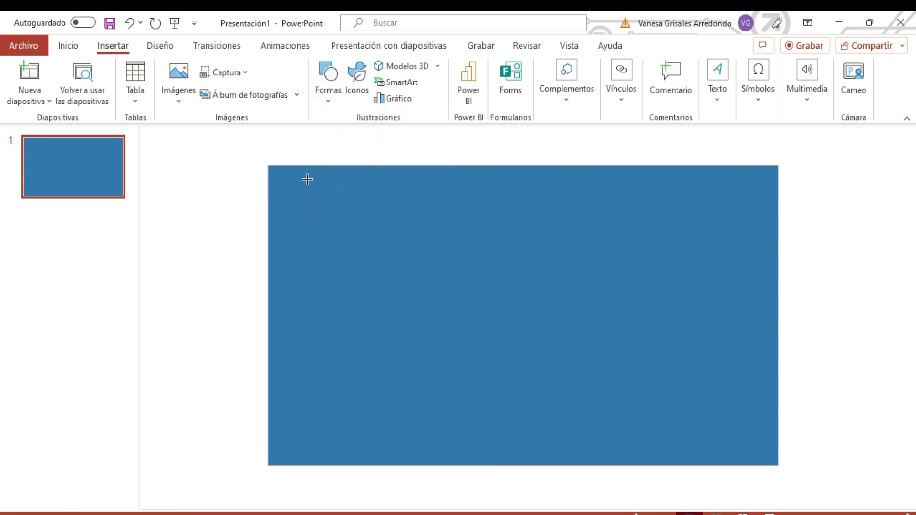
pyautogui.moveTo(307, 186); pyautogui.dragTo(369, 265)
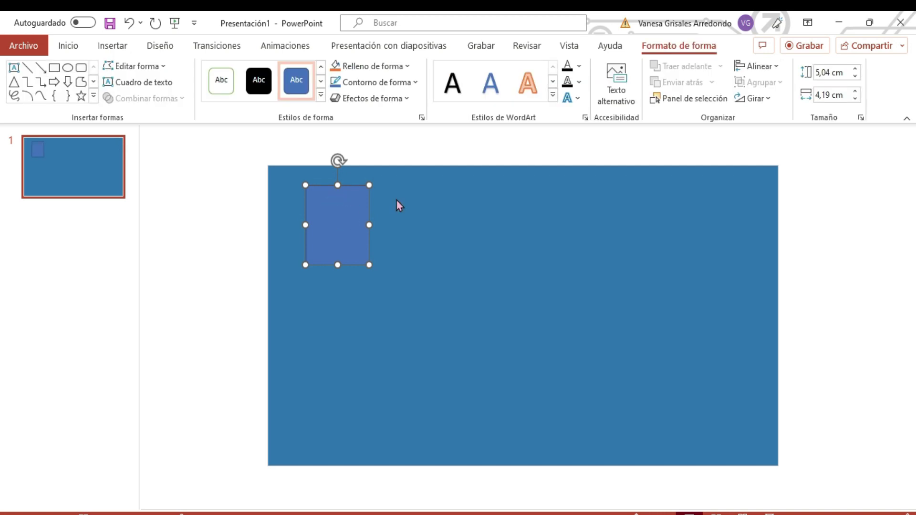
pyautogui.click(838, 72)
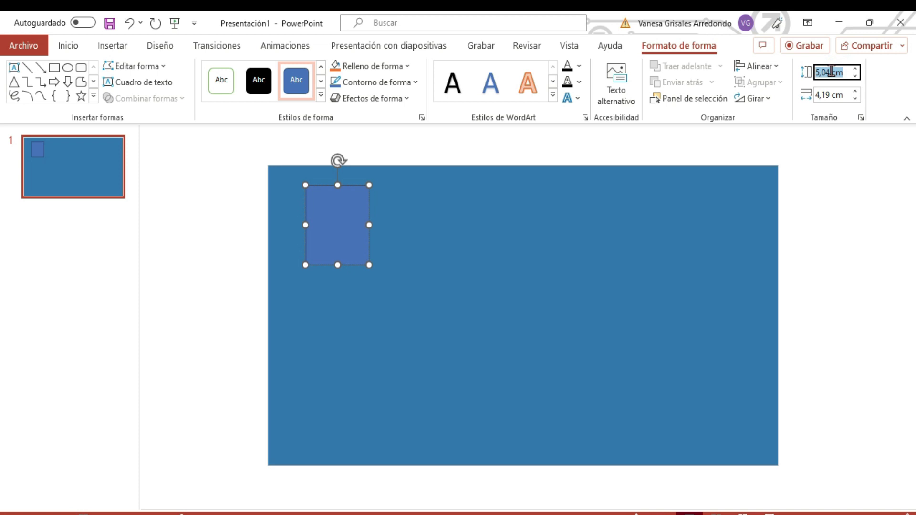
pyautogui.write('4')
pyautogui.click(819, 95)
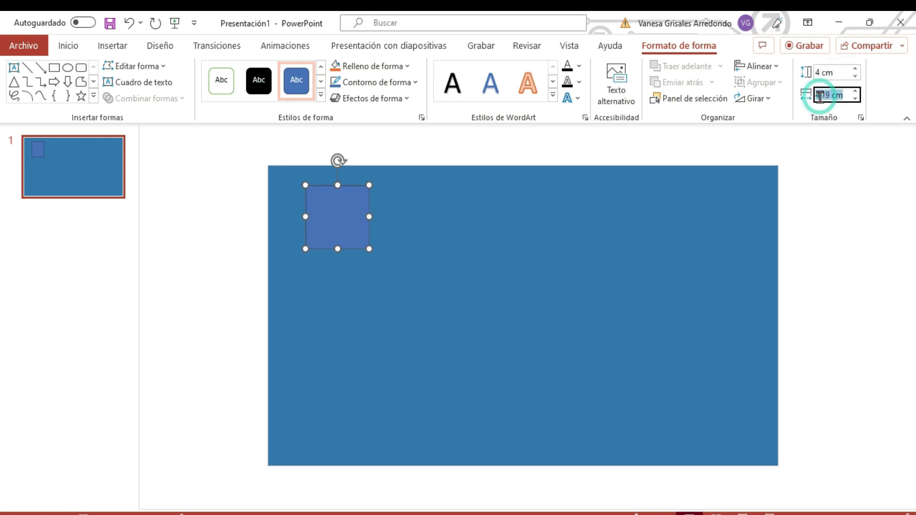
pyautogui.write('3')
pyautogui.click(485, 313)
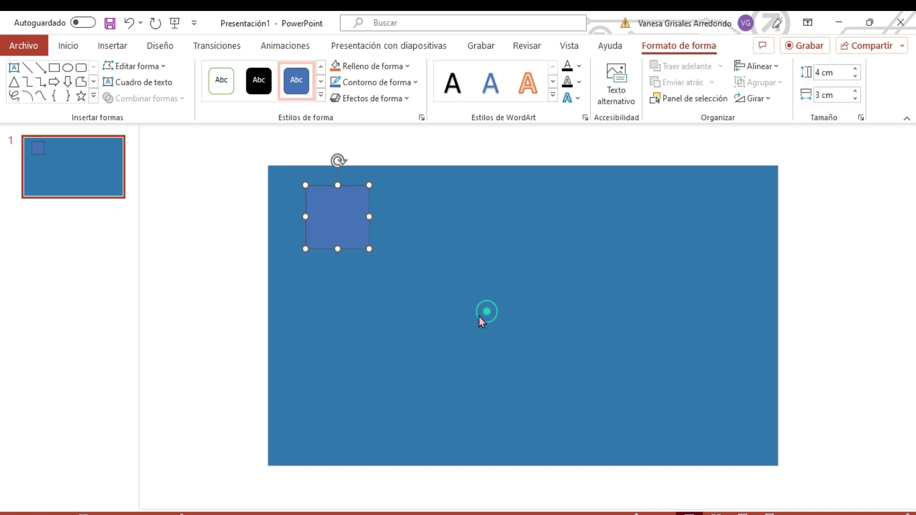
# Copy the rectangle and place the duplicate level with it, right beside the original
pyautogui.click(323, 214)
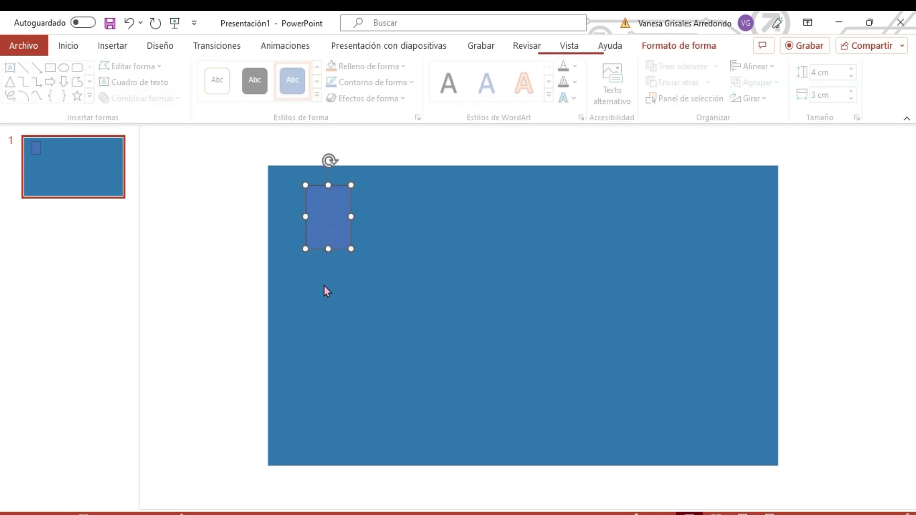
pyautogui.moveTo(324, 213); pyautogui.dragTo(329, 212)
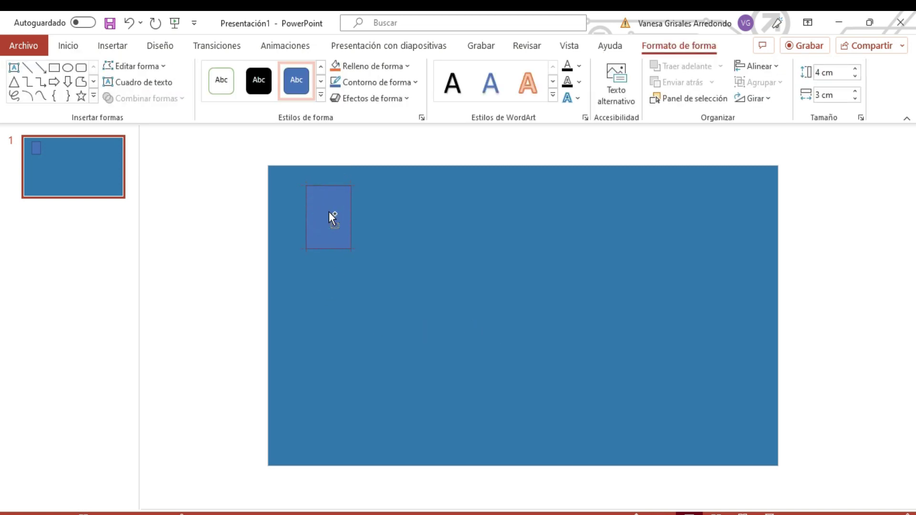
pyautogui.moveTo(388, 207); pyautogui.dragTo(383, 210)
pyautogui.moveTo(375, 217); pyautogui.dragTo(375, 217)
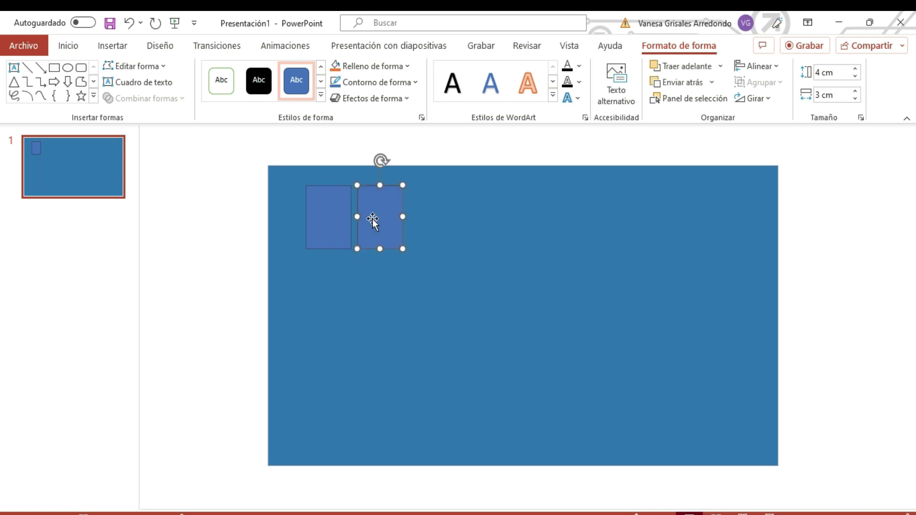
pyautogui.click(405, 292)
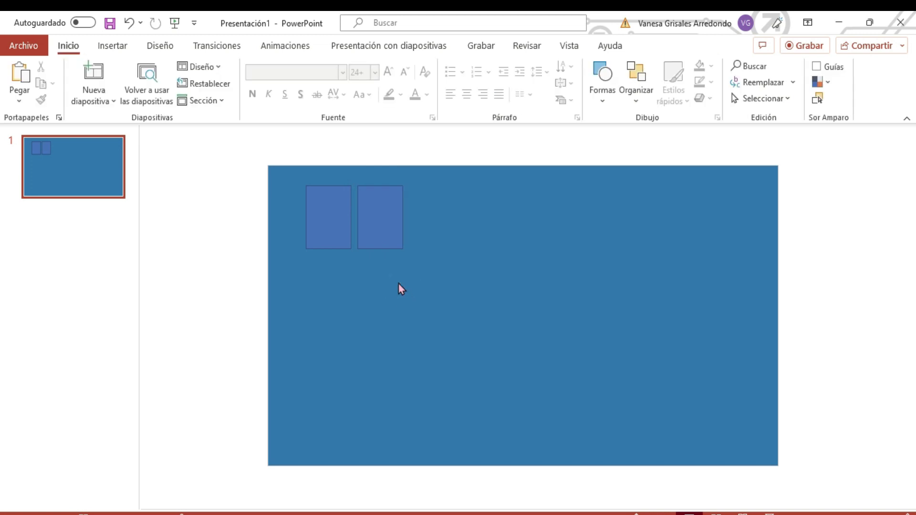
# Give the left rectangle a white fill and a black outline
pyautogui.click(376, 224)
pyautogui.click(331, 214)
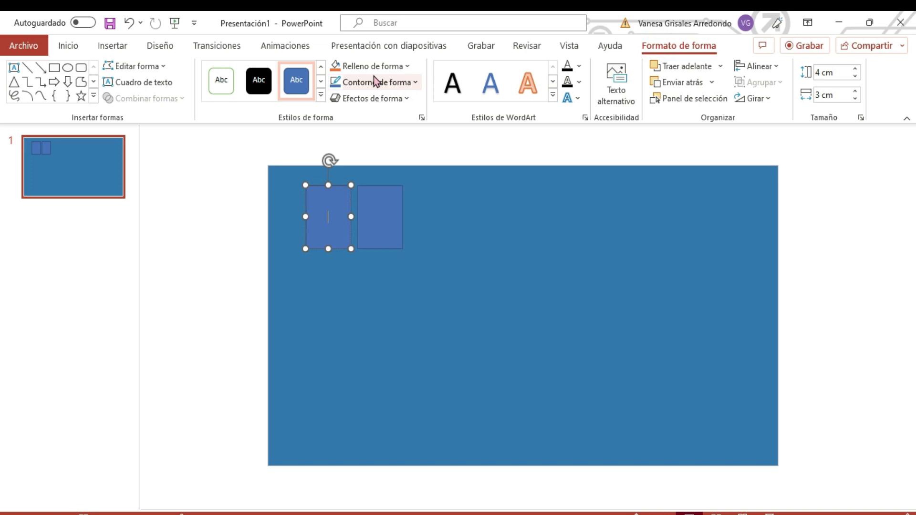
pyautogui.click(407, 66)
pyautogui.click(341, 97)
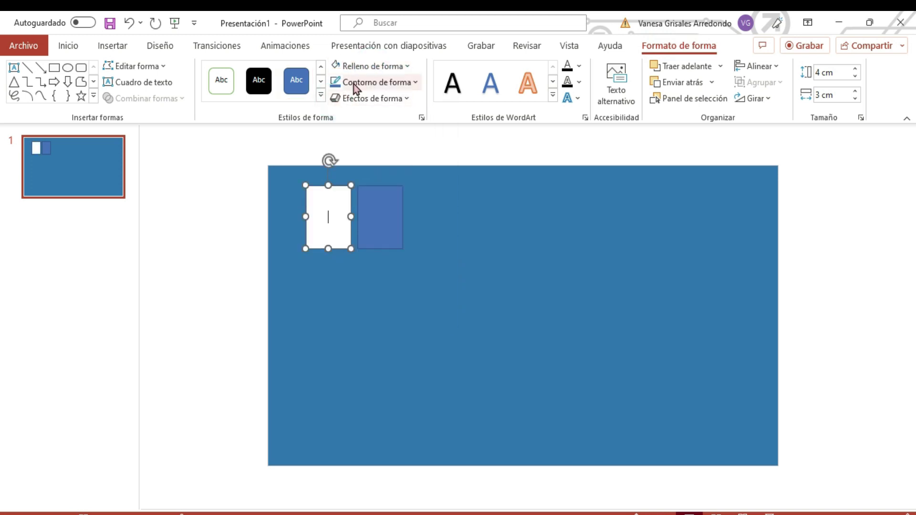
pyautogui.click(353, 84)
pyautogui.click(347, 118)
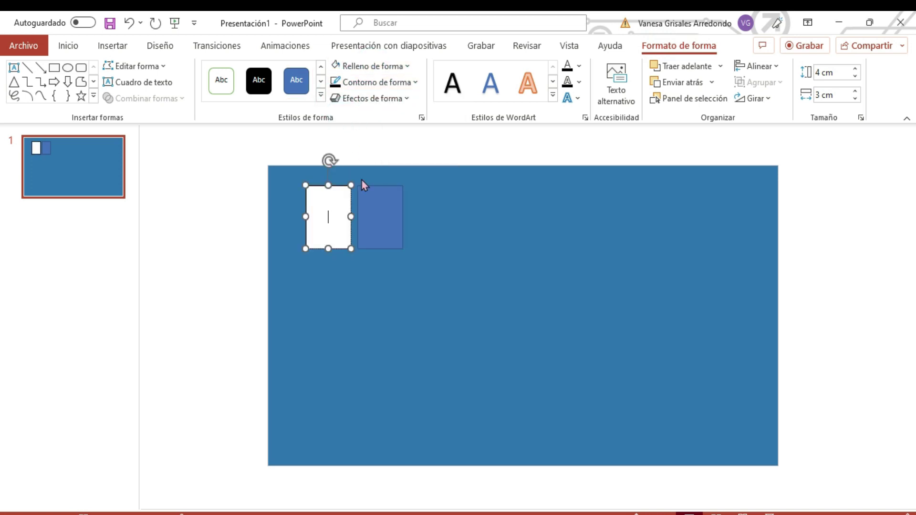
# Fill the right rectangle with a blue-and-white checkerboard pattern and remove its outline
pyautogui.click(372, 206)
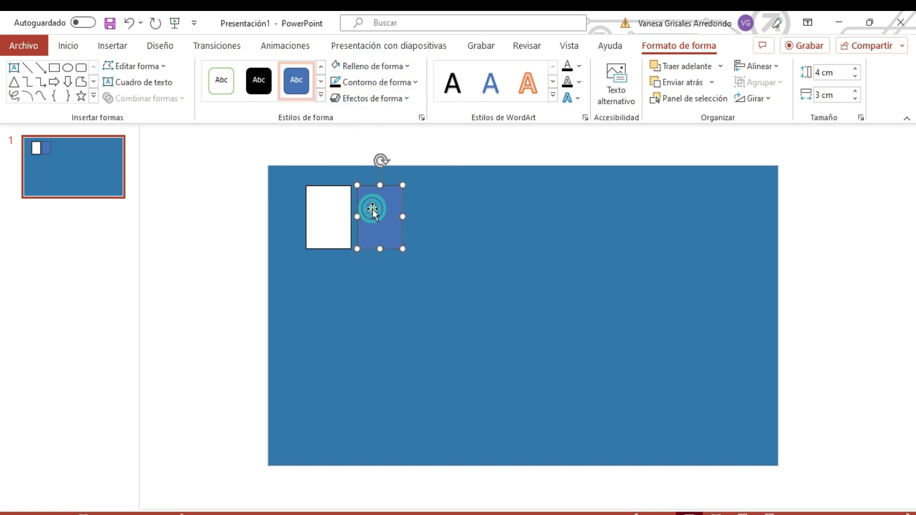
pyautogui.click(385, 67)
pyautogui.click(370, 321)
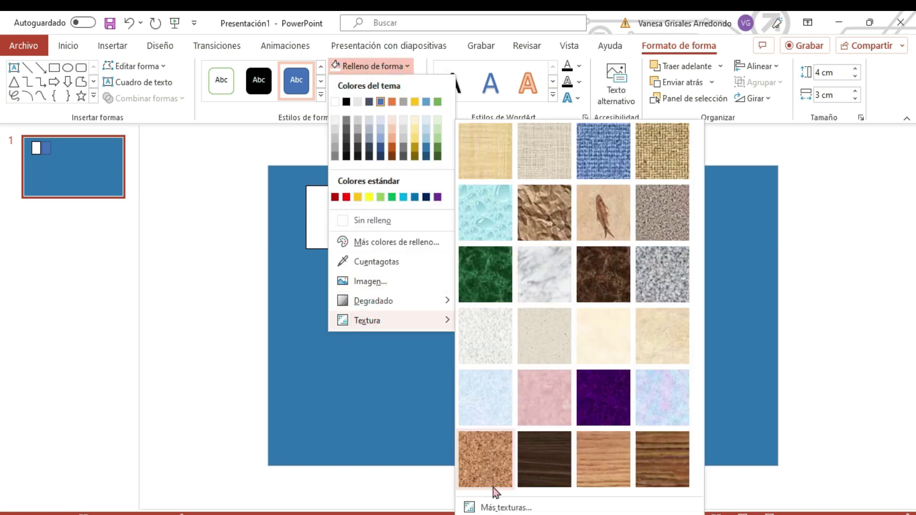
pyautogui.click(498, 507)
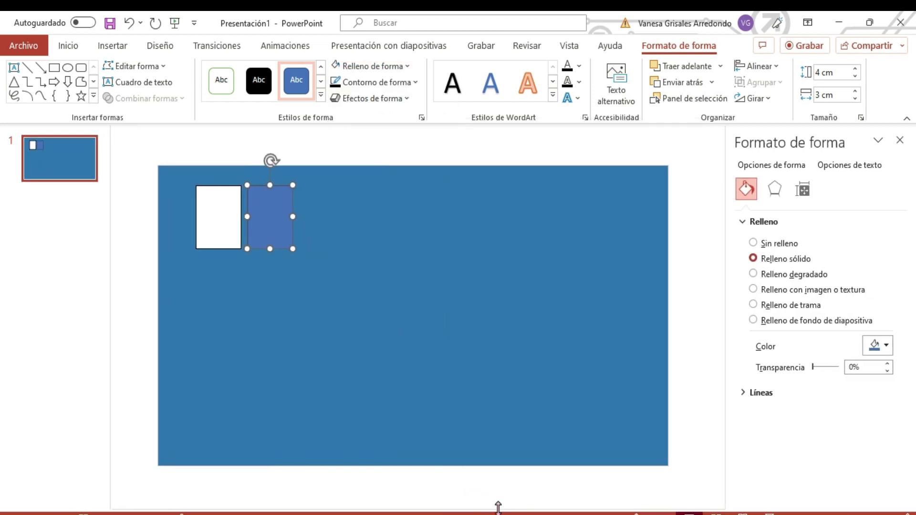
pyautogui.click(753, 305)
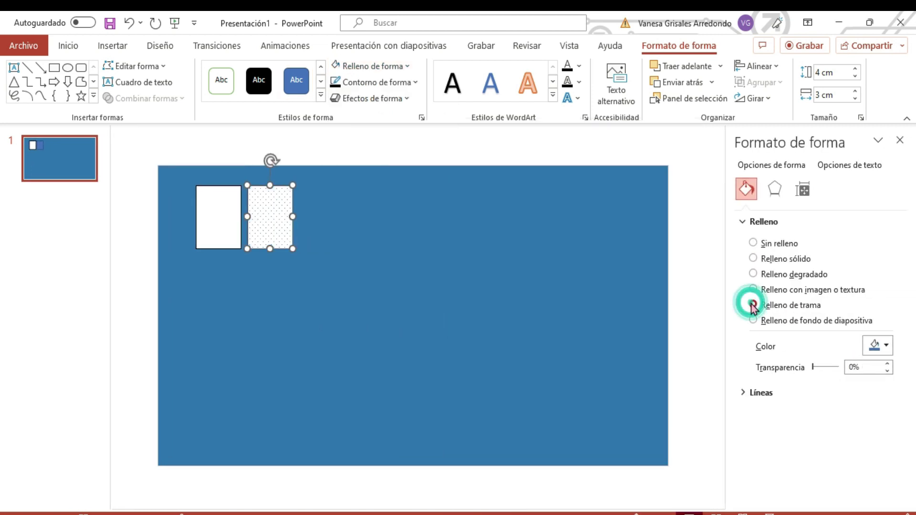
pyautogui.moveTo(900, 364); pyautogui.dragTo(901, 468)
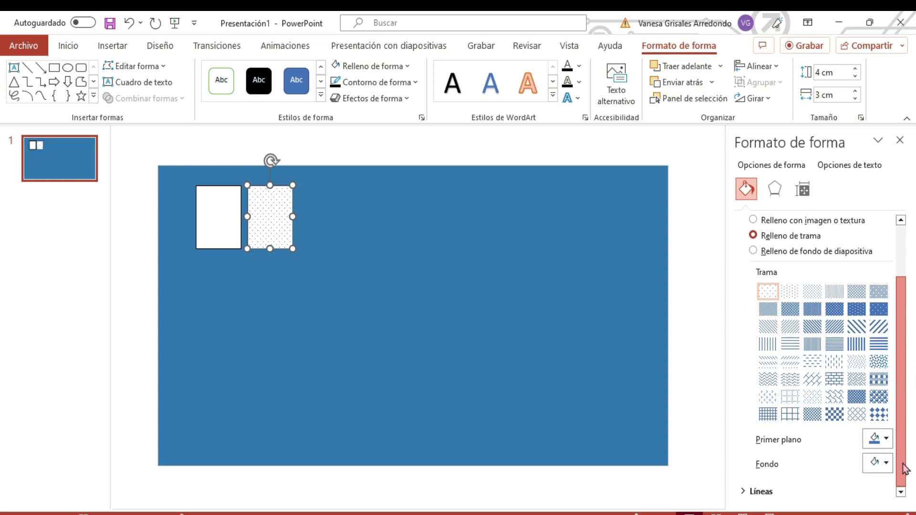
pyautogui.click(835, 415)
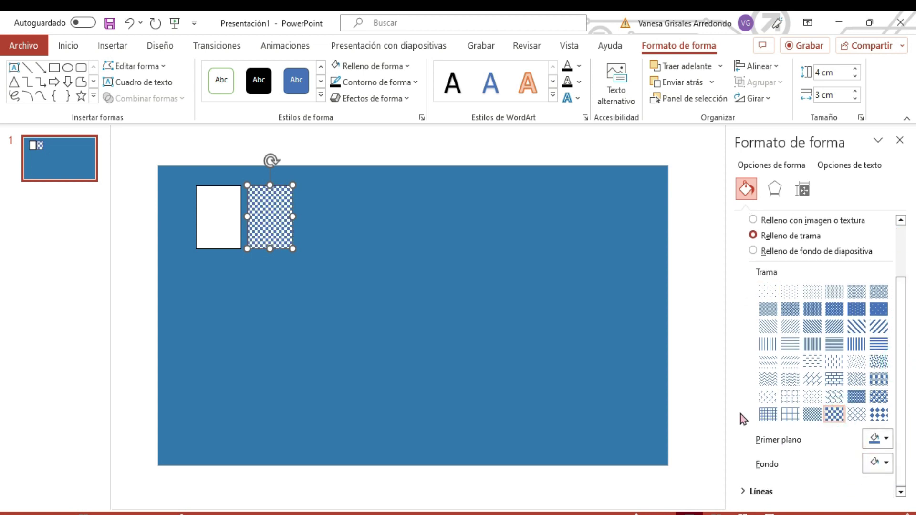
pyautogui.click(362, 82)
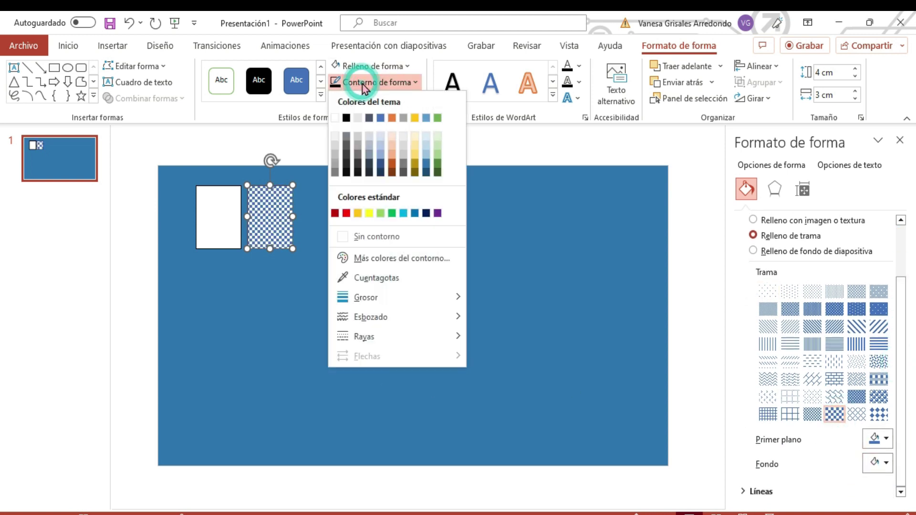
pyautogui.click(336, 119)
# Close the formatting pane and select the white, black-outlined rectangle
pyautogui.click(378, 353)
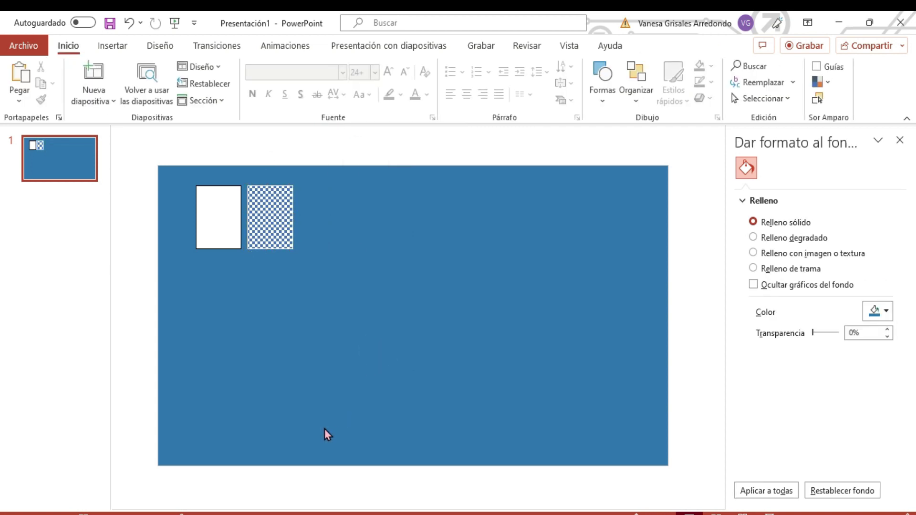
pyautogui.click(900, 140)
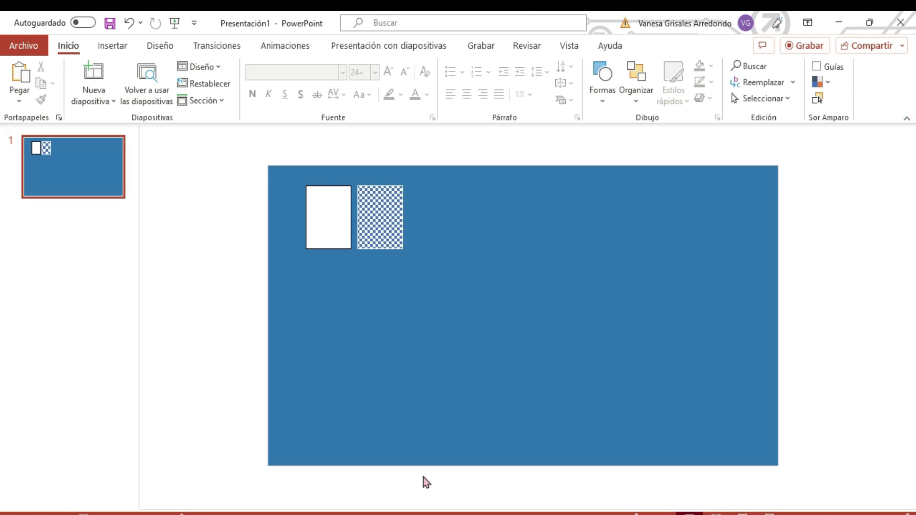
pyautogui.click(333, 207)
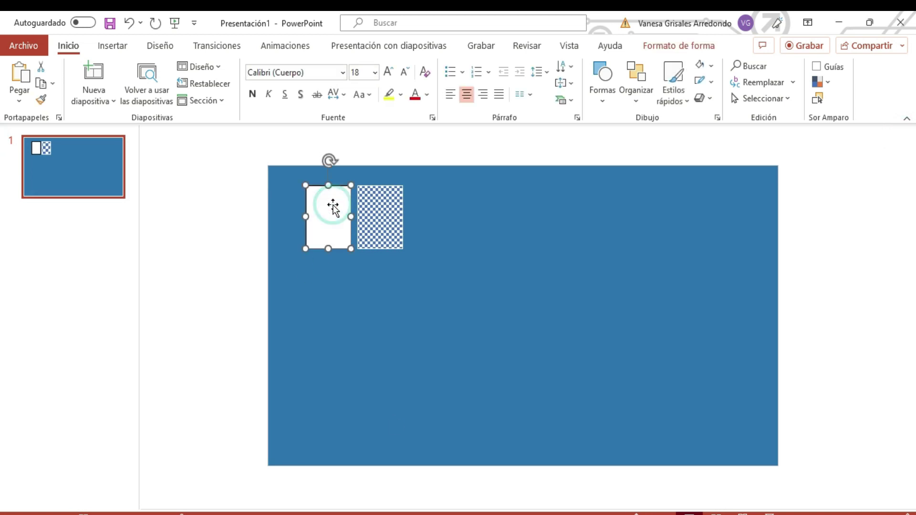
# Insert the smiley face picture and crop away its left edge
pyautogui.click(113, 46)
pyautogui.click(179, 91)
pyautogui.click(197, 139)
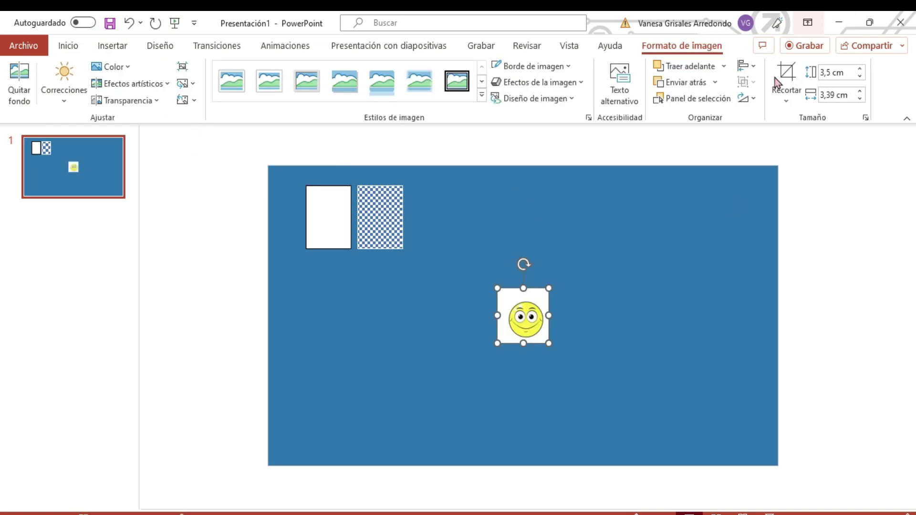
pyautogui.click(786, 74)
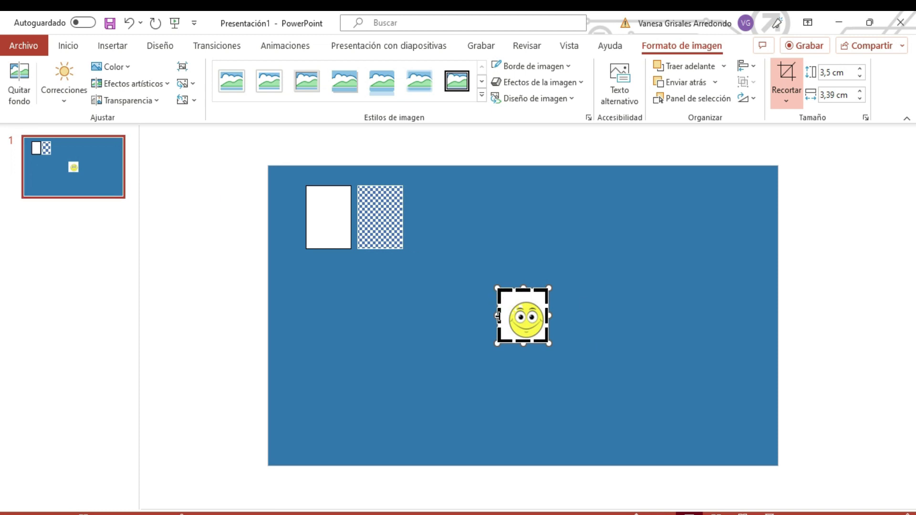
pyautogui.moveTo(498, 315)
pyautogui.mouseDown()
pyautogui.moveTo(526, 293)
pyautogui.moveTo(338, 223)
pyautogui.moveTo(467, 315)
pyautogui.moveTo(477, 287)
pyautogui.moveTo(329, 219)
pyautogui.moveTo(455, 310)
pyautogui.moveTo(483, 296)
pyautogui.moveTo(474, 305)
pyautogui.moveTo(329, 216)
pyautogui.mouseUp()
pyautogui.click(640, 357)
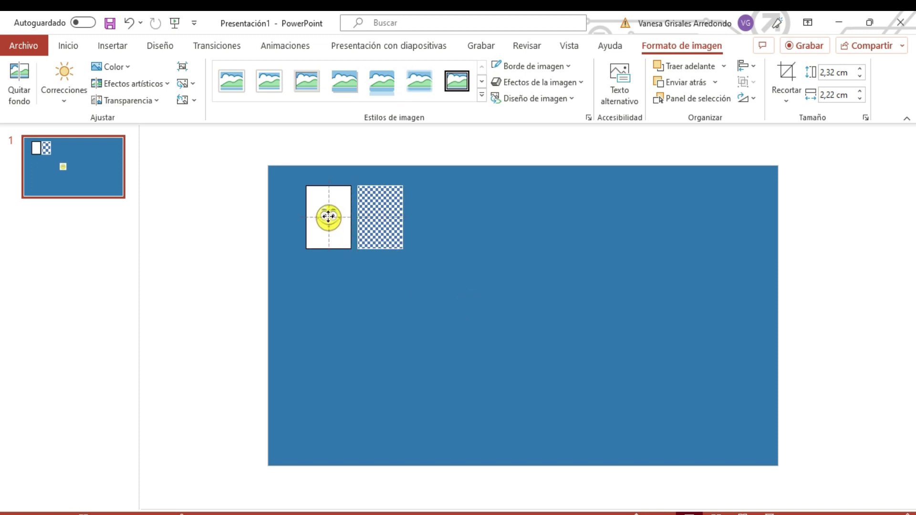
# Place the 2.32 × 2.22 cm smiley on the white card and select both together
pyautogui.click(496, 333)
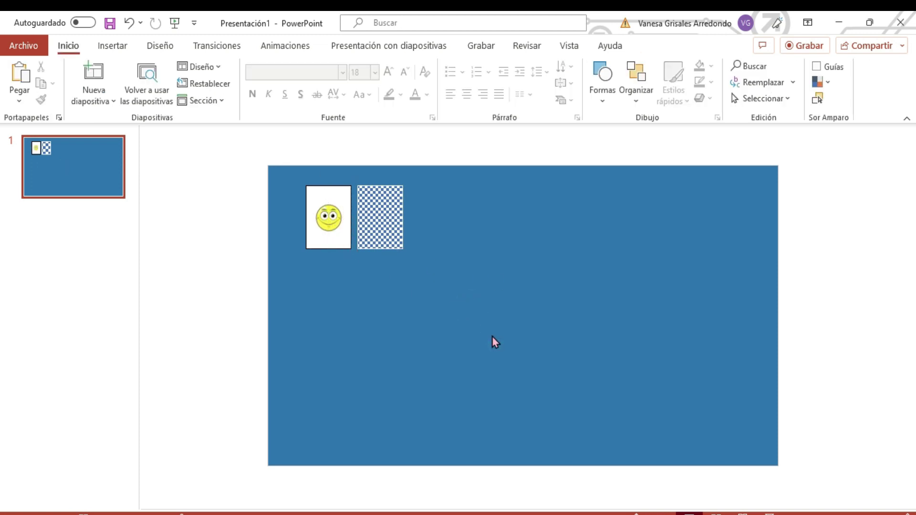
pyautogui.doubleClick(335, 218)
pyautogui.click(370, 339)
pyautogui.doubleClick(329, 217)
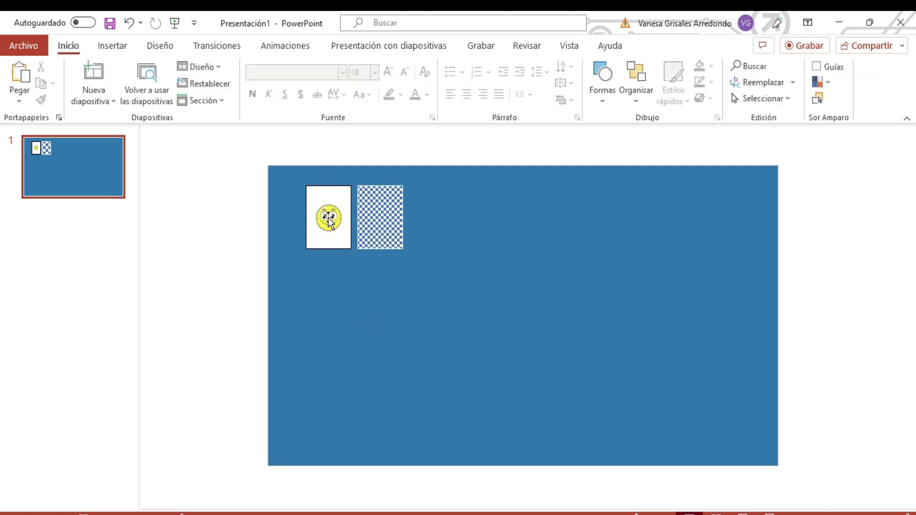
pyautogui.keyDown('shift'); pyautogui.click(335, 193); pyautogui.keyUp('shift')
# Group the smiley with the white rectangle into a single card
pyautogui.rightClick(335, 191)
pyautogui.moveTo(376, 311)
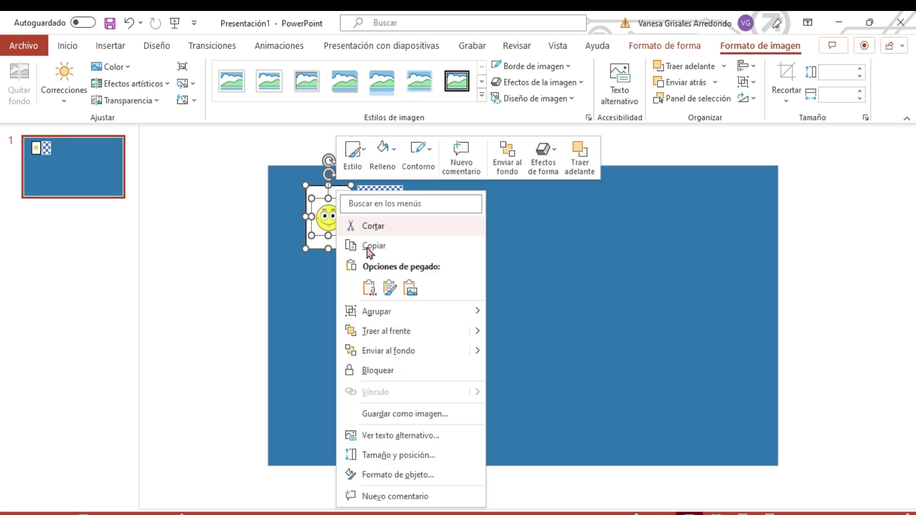
pyautogui.click(540, 314)
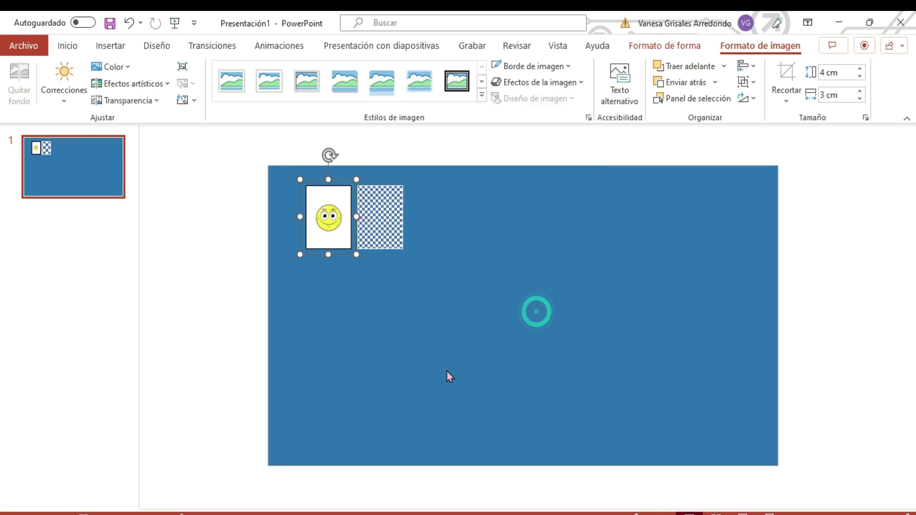
pyautogui.click(400, 318)
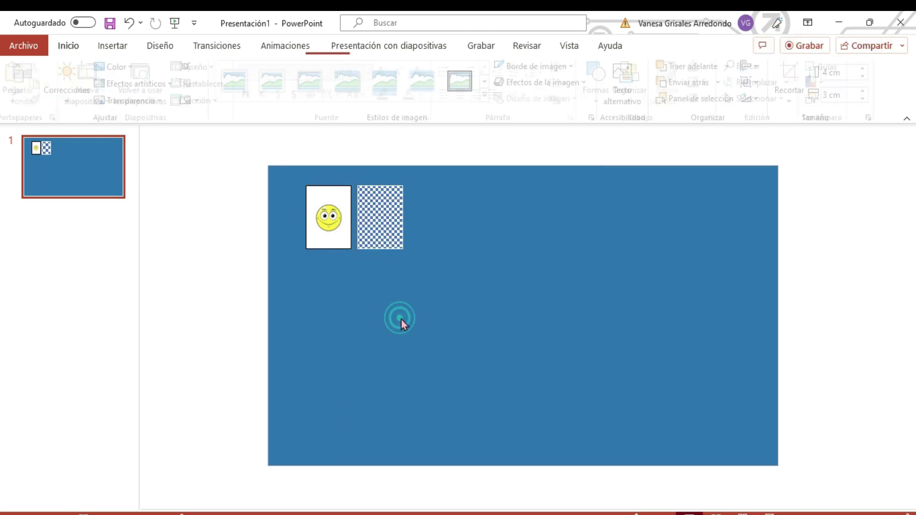
# Bring the checkered cover to the front, test it over the card, then return it alongside
pyautogui.moveTo(389, 205)
pyautogui.mouseDown()
pyautogui.moveTo(345, 208)
pyautogui.moveTo(401, 205)
pyautogui.moveTo(389, 209)
pyautogui.mouseUp()
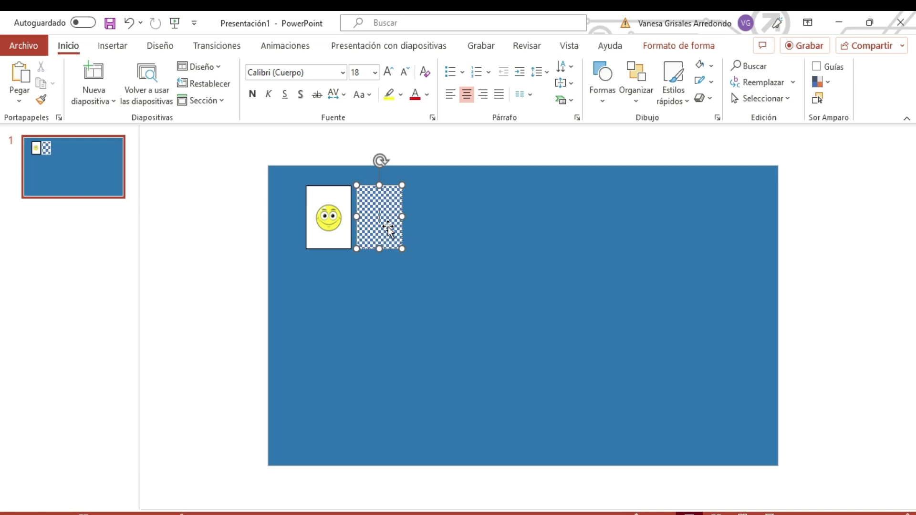
pyautogui.rightClick(385, 220)
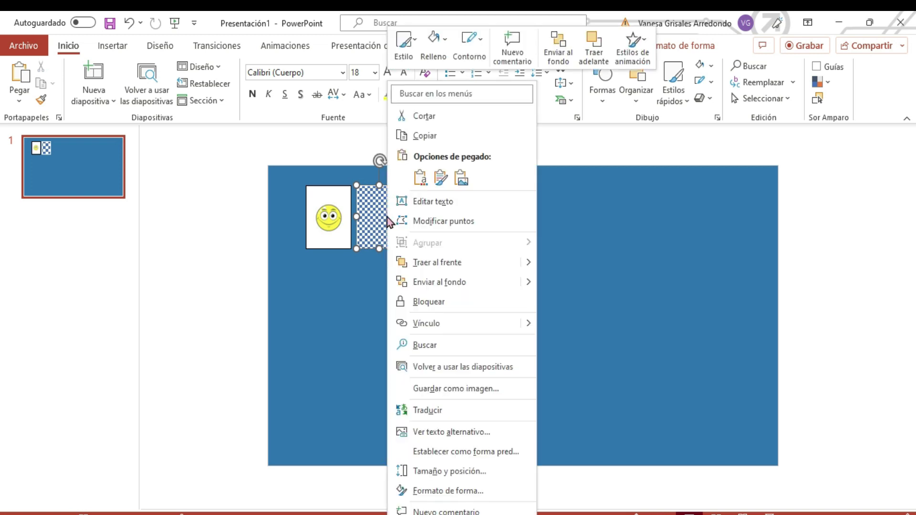
pyautogui.click(445, 264)
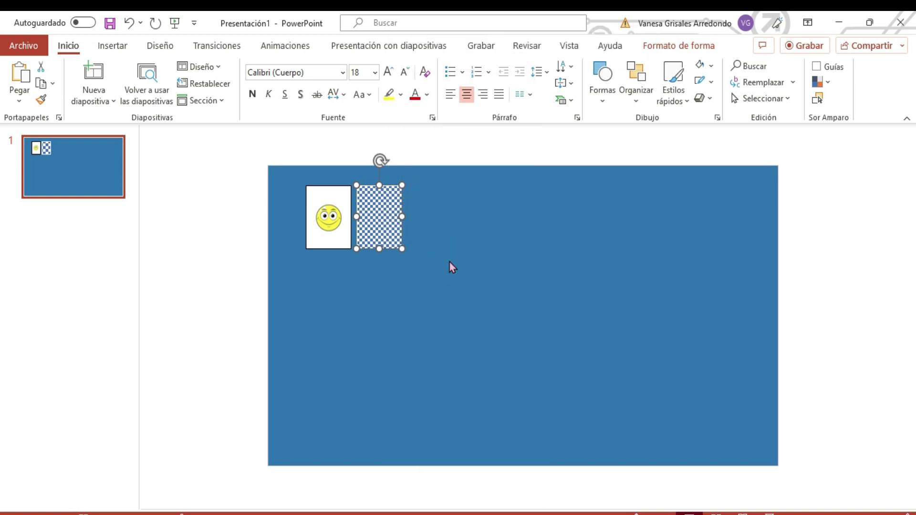
pyautogui.moveTo(380, 218)
pyautogui.mouseDown()
pyautogui.moveTo(325, 219)
pyautogui.moveTo(383, 219)
pyautogui.mouseUp()
pyautogui.click(402, 399)
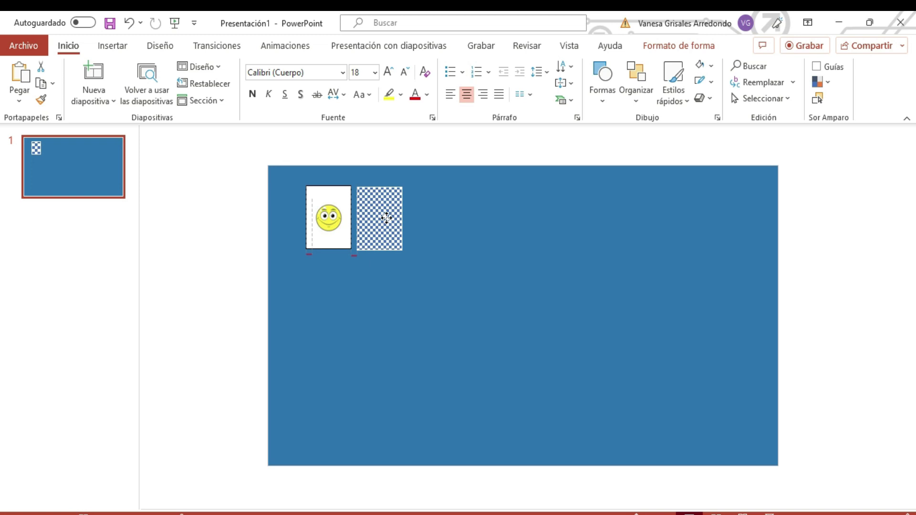
pyautogui.click(386, 336)
pyautogui.click(371, 204)
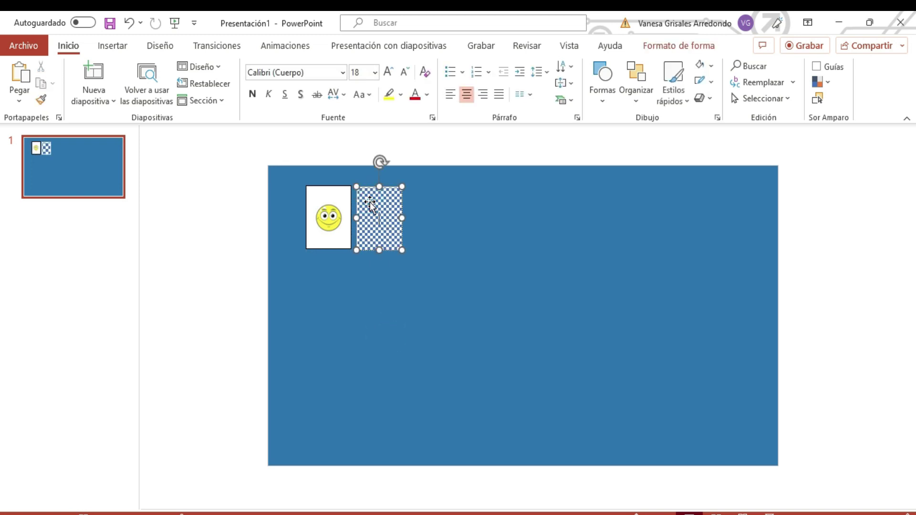
pyautogui.click(68, 50)
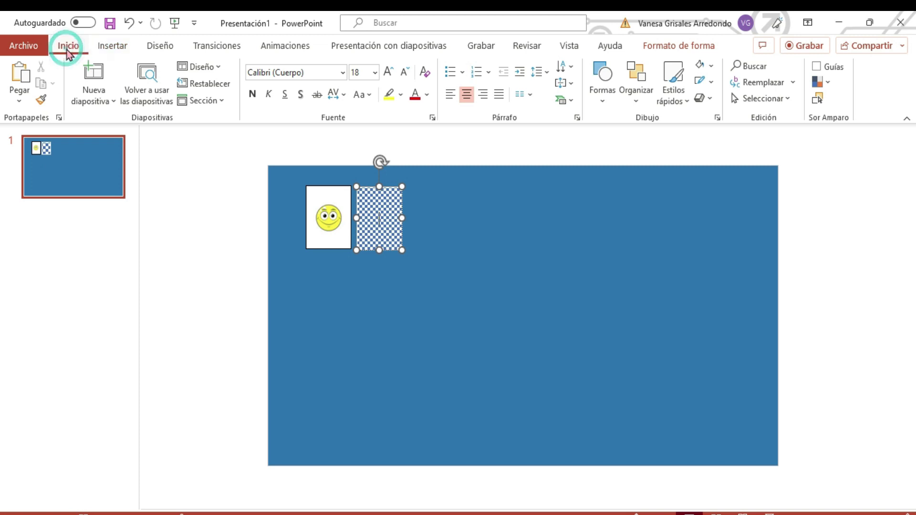
# In the Selection pane, rename the checkered cover TAPA 1 and the smiley group CARTA 1
pyautogui.click(780, 99)
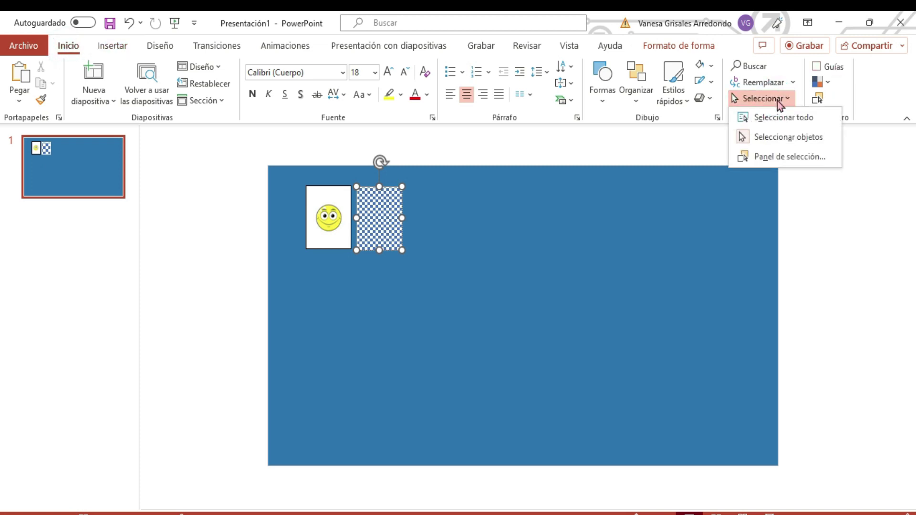
pyautogui.click(786, 160)
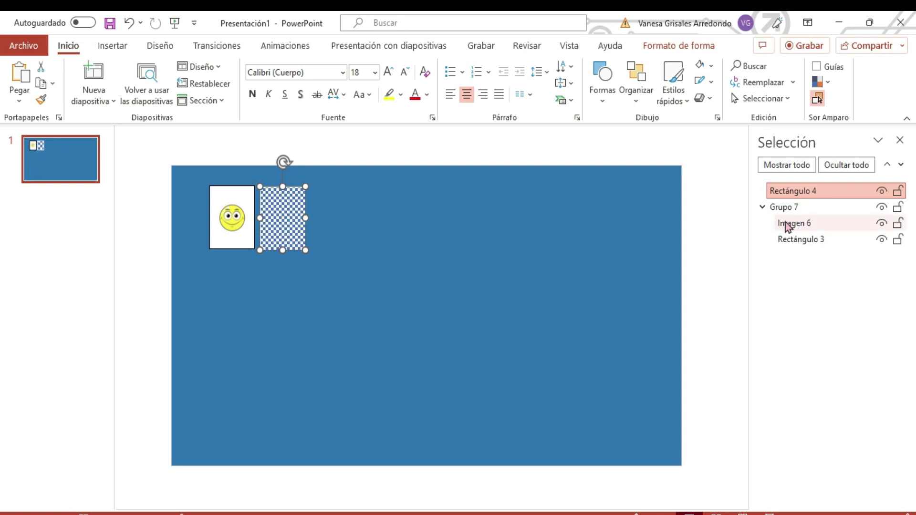
pyautogui.doubleClick(830, 191)
pyautogui.tripleClick(834, 191)
pyautogui.write('TAPA 1')
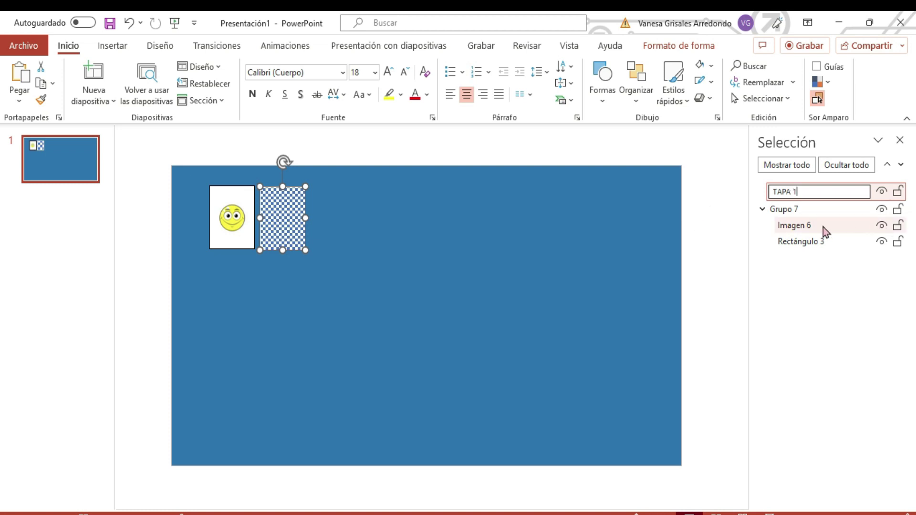
pyautogui.click(230, 229)
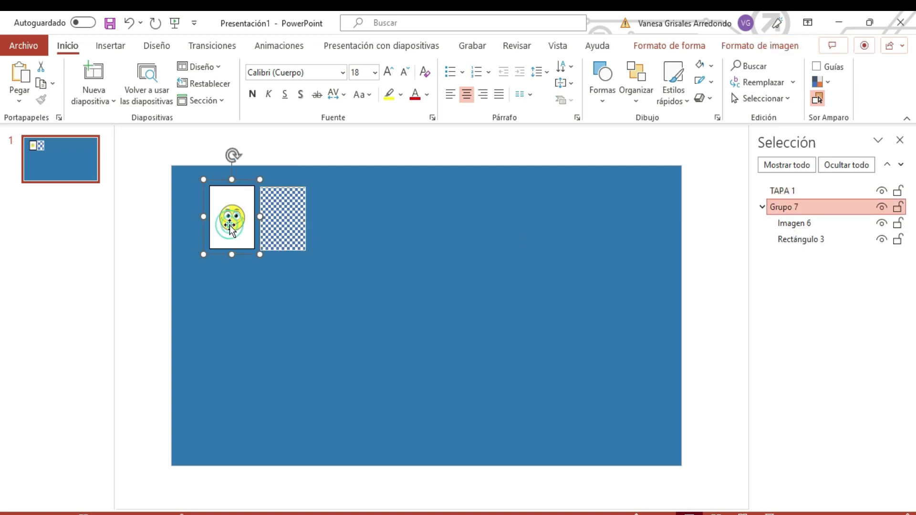
pyautogui.doubleClick(811, 207)
pyautogui.write('CARTA 1')
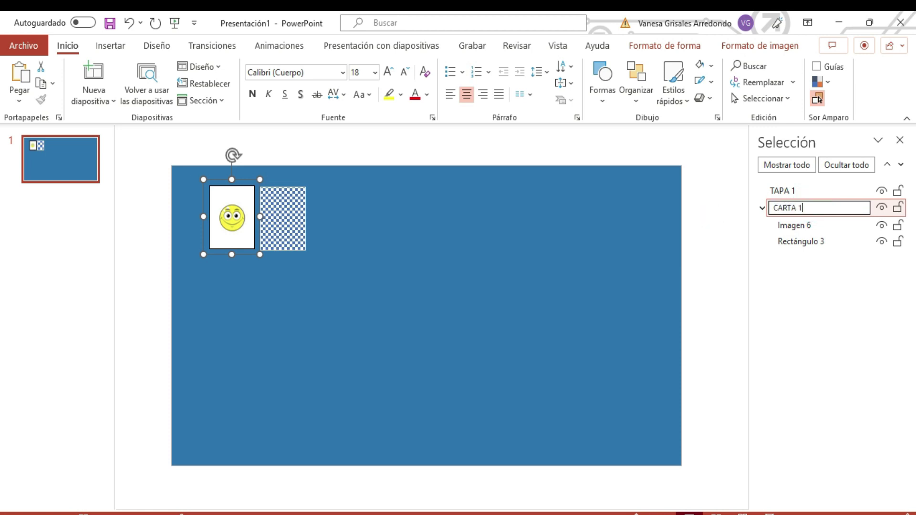
pyautogui.click(799, 224)
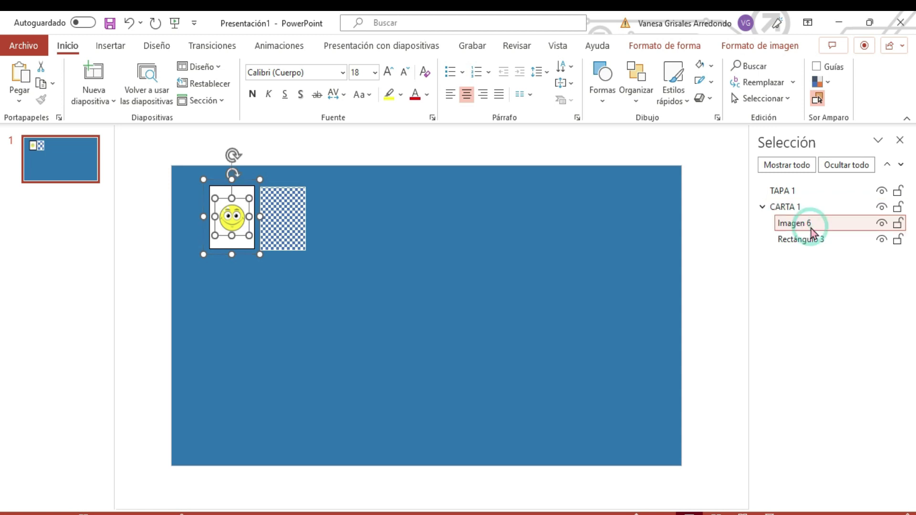
pyautogui.click(806, 240)
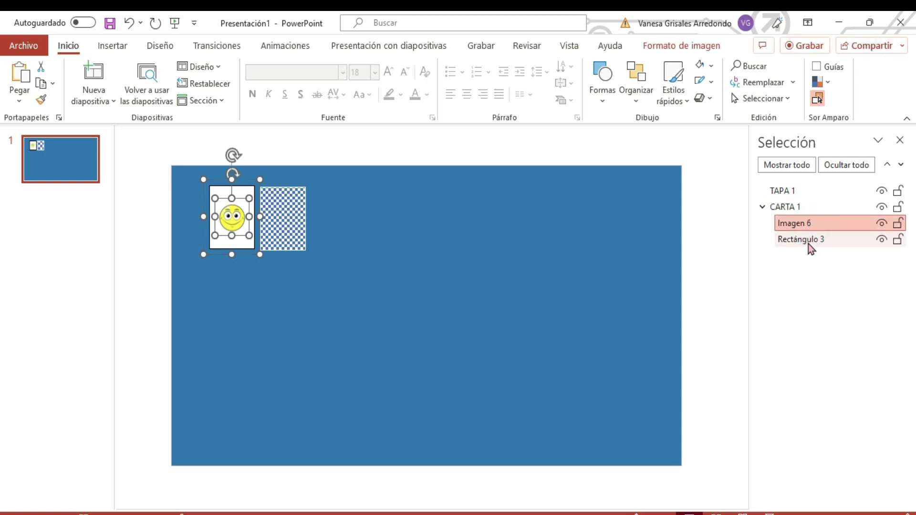
pyautogui.click(762, 206)
pyautogui.click(396, 257)
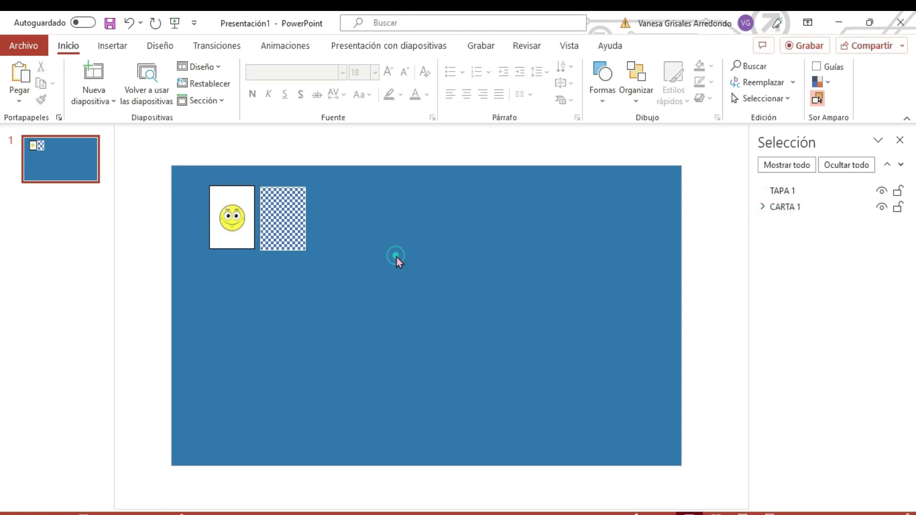
# Drag TAPA 1 over CARTA 1 to check the fit, move it back, and reselect it
pyautogui.moveTo(293, 223); pyautogui.dragTo(242, 224)
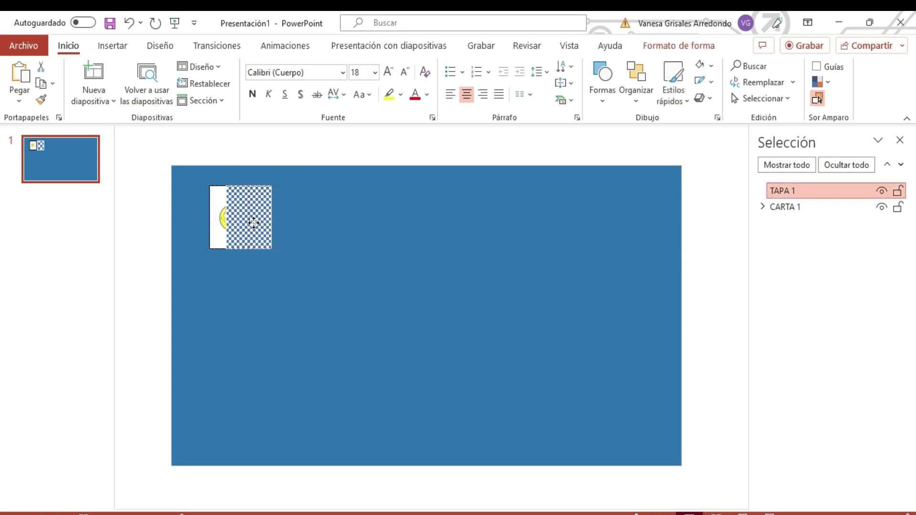
pyautogui.moveTo(231, 205); pyautogui.dragTo(280, 210)
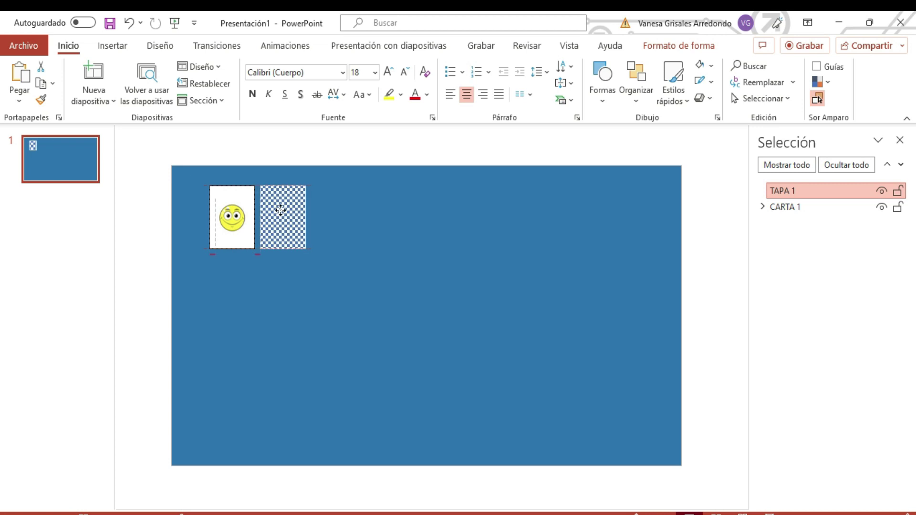
pyautogui.click(299, 302)
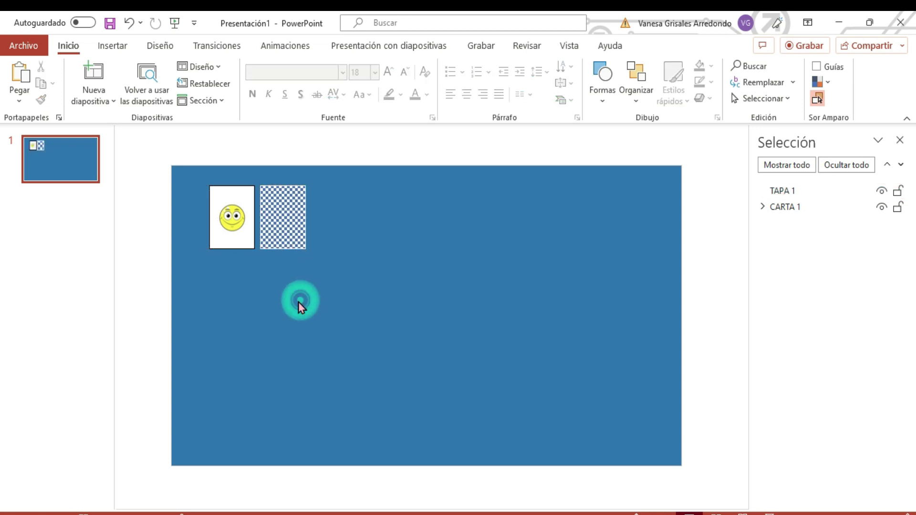
pyautogui.click(288, 216)
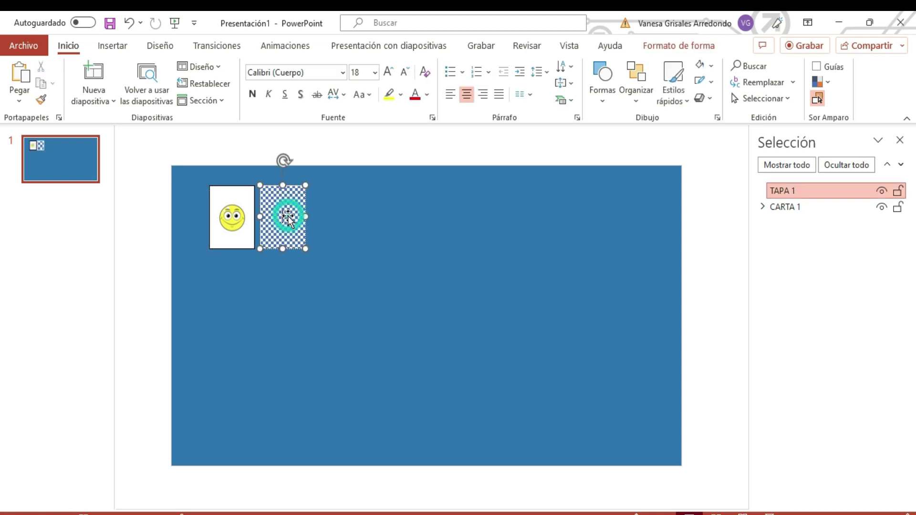
# Apply the Desvanecer fade exit animation to TAPA 1
pyautogui.click(286, 47)
pyautogui.click(532, 95)
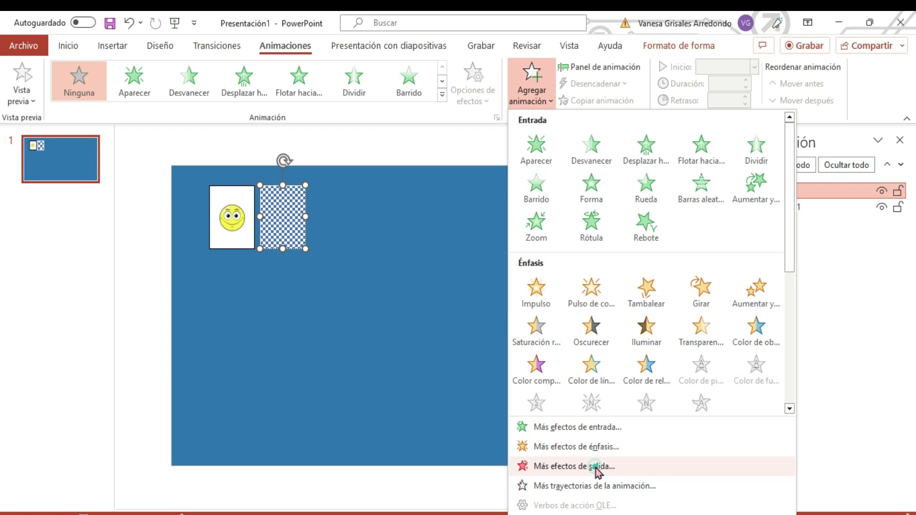
pyautogui.click(573, 467)
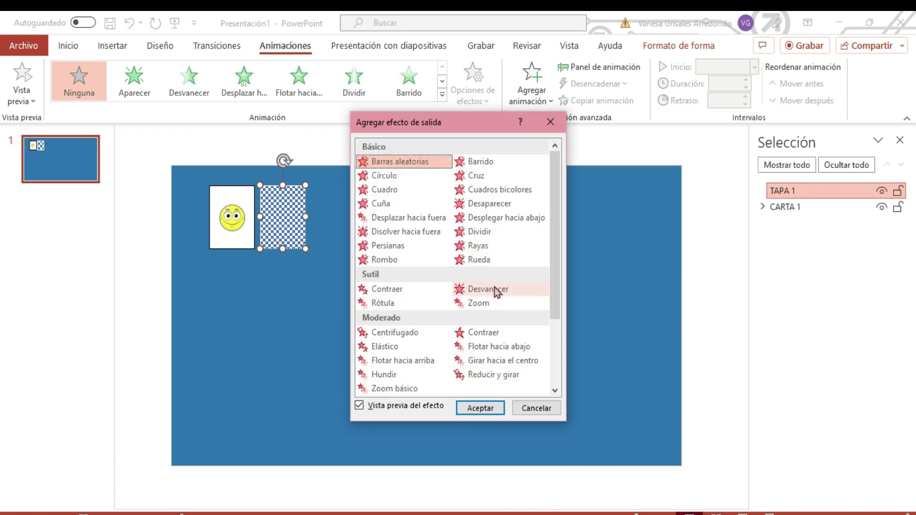
pyautogui.click(501, 290)
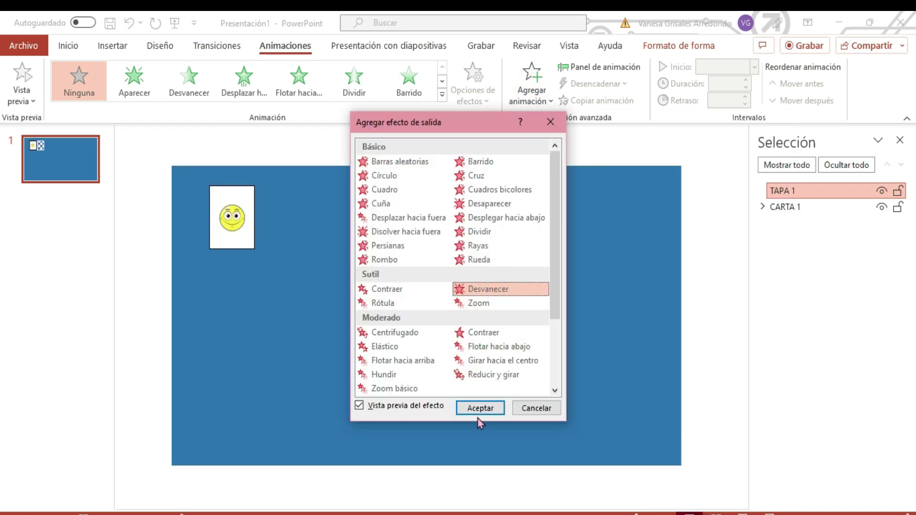
pyautogui.click(477, 407)
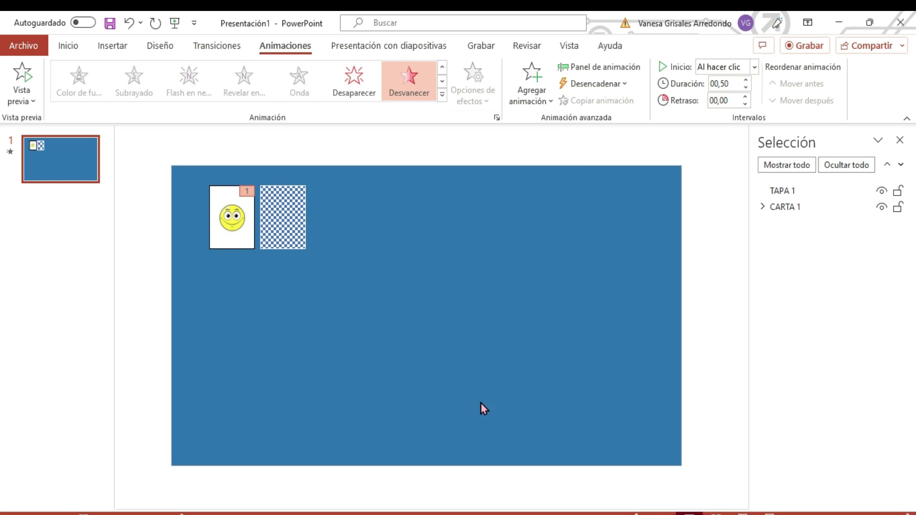
# Run the slide show, click to confirm the cover fades away, then exit
pyautogui.click(769, 511)
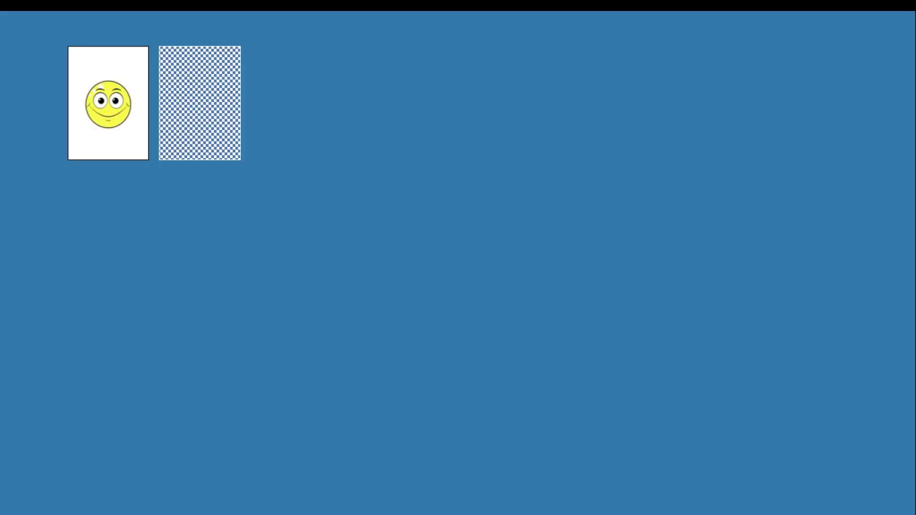
pyautogui.click(213, 73)
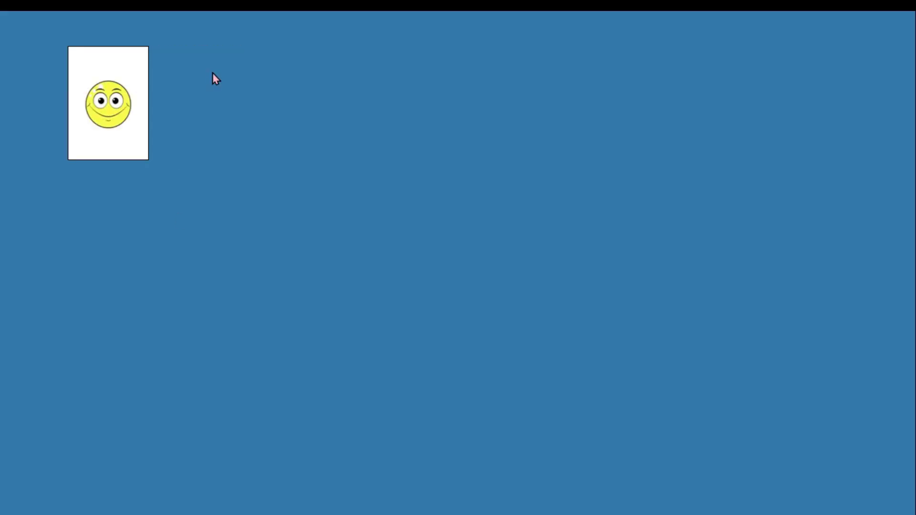
pyautogui.press('Escape')
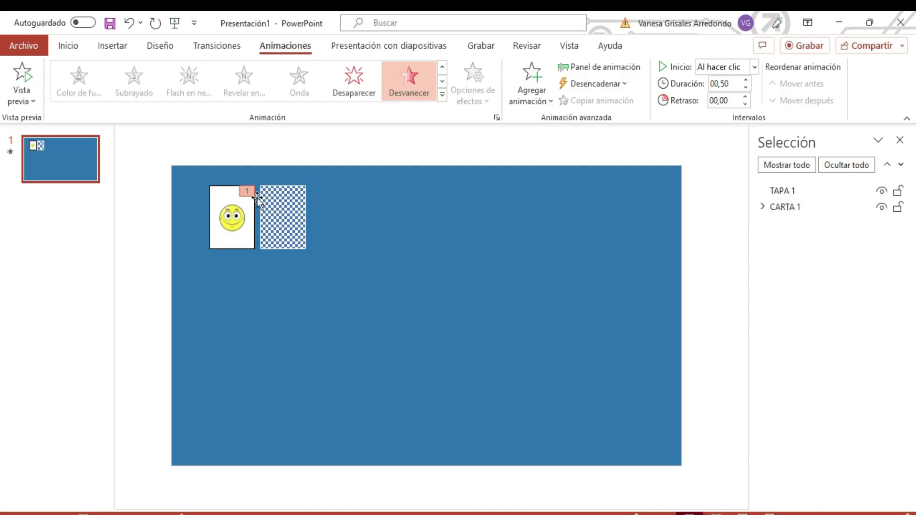
# Set the cover's Desencadenar trigger to Al hacer clic en TAPA 1
pyautogui.click(278, 222)
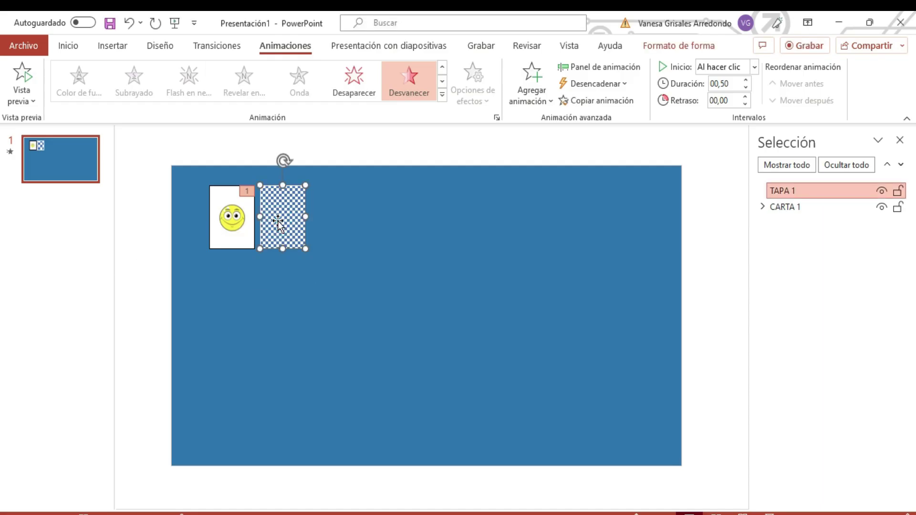
pyautogui.click(619, 84)
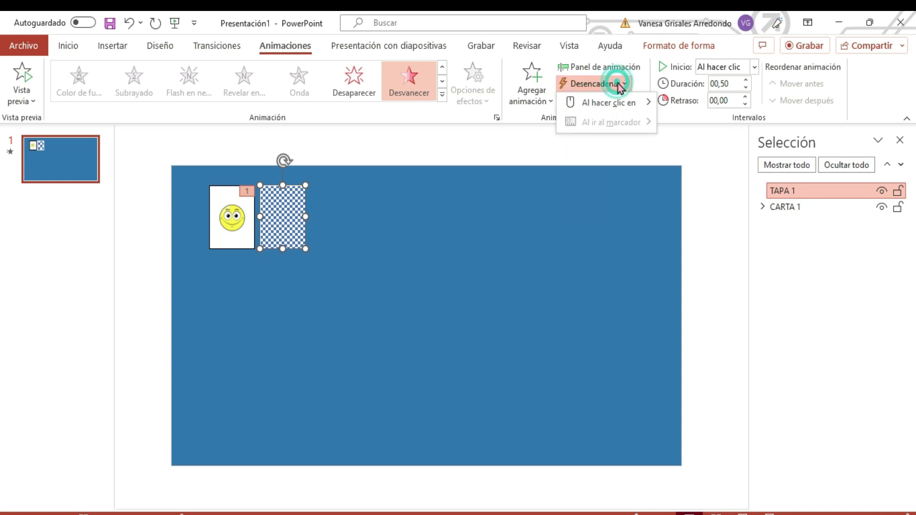
pyautogui.click(619, 104)
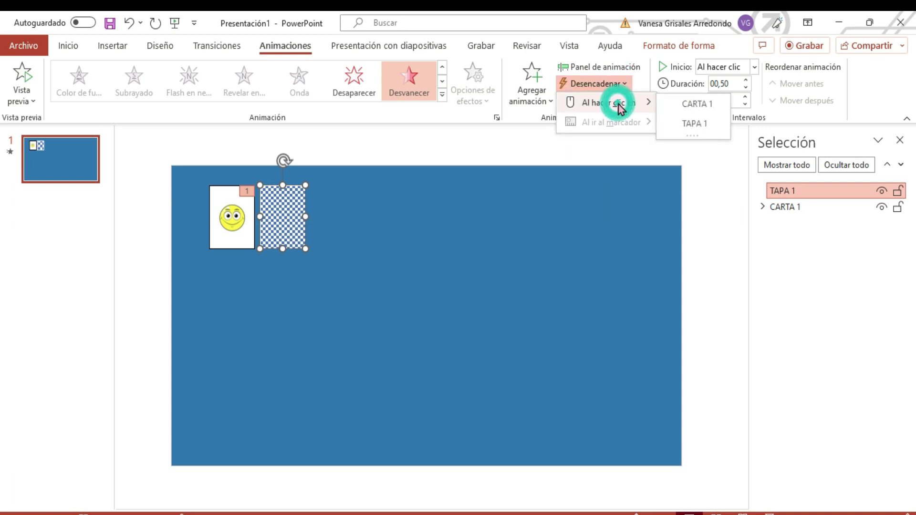
pyautogui.click(699, 127)
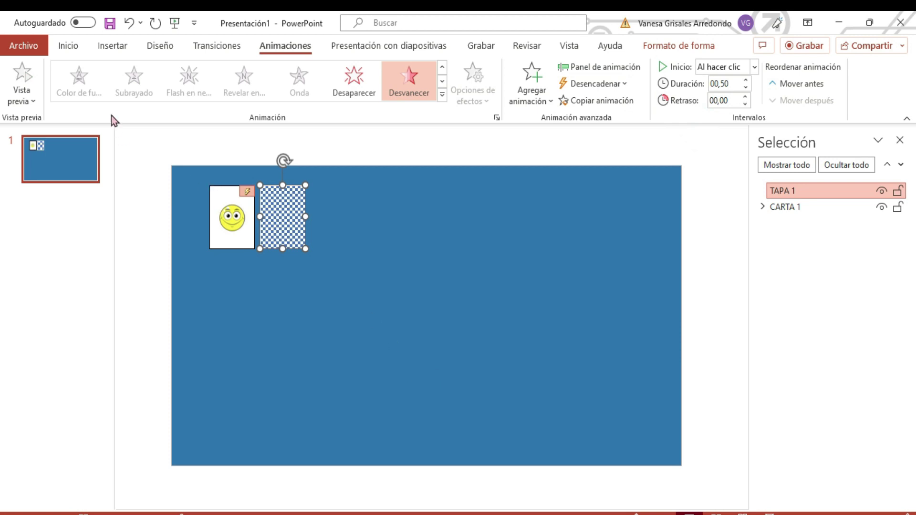
pyautogui.click(281, 52)
# Add a Fade entrance to TAPA 1, triggered by clicking CARTA 1, with the Animation Pane shown
pyautogui.click(529, 98)
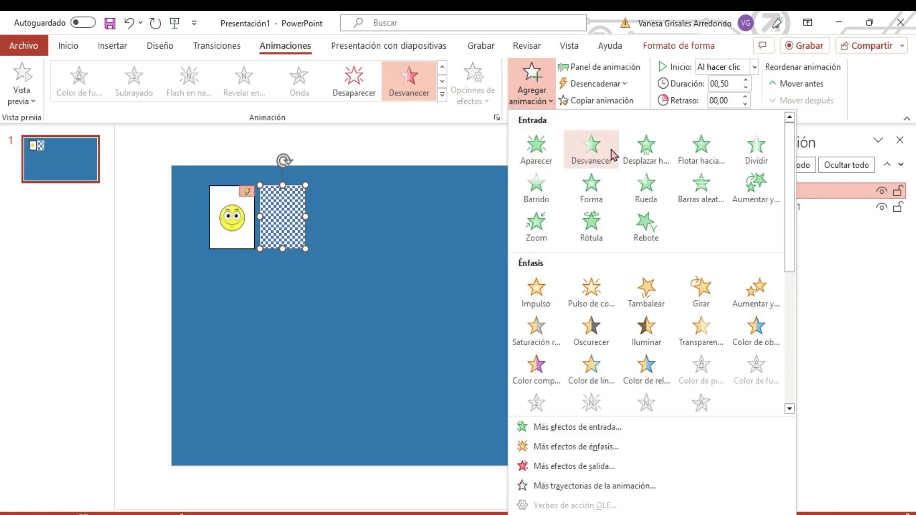
pyautogui.click(592, 150)
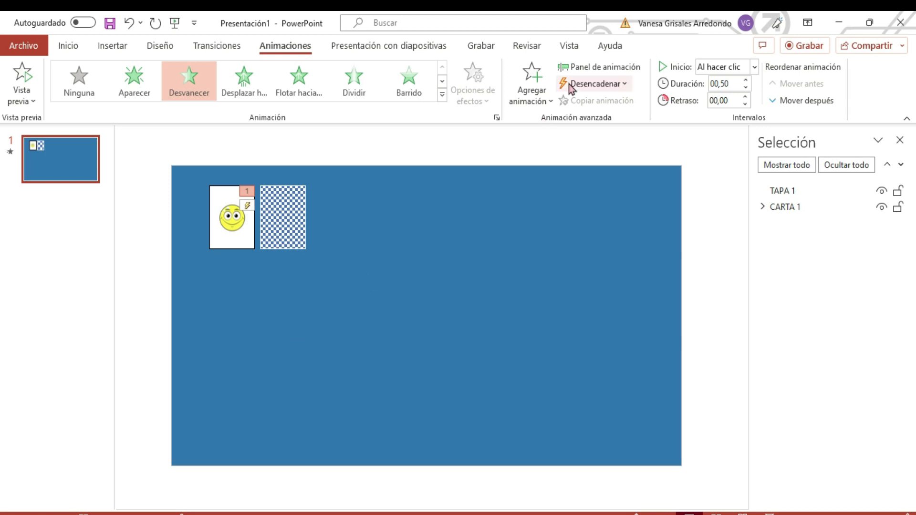
pyautogui.click(590, 67)
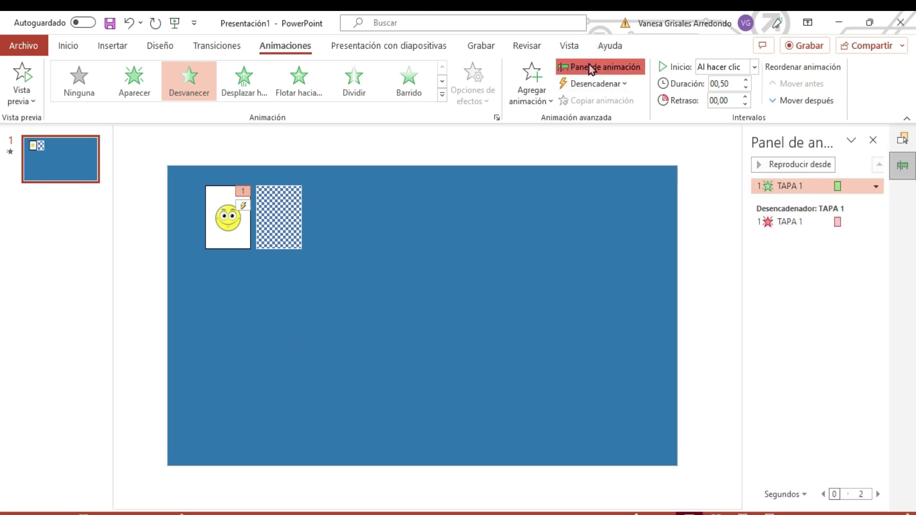
pyautogui.click(599, 86)
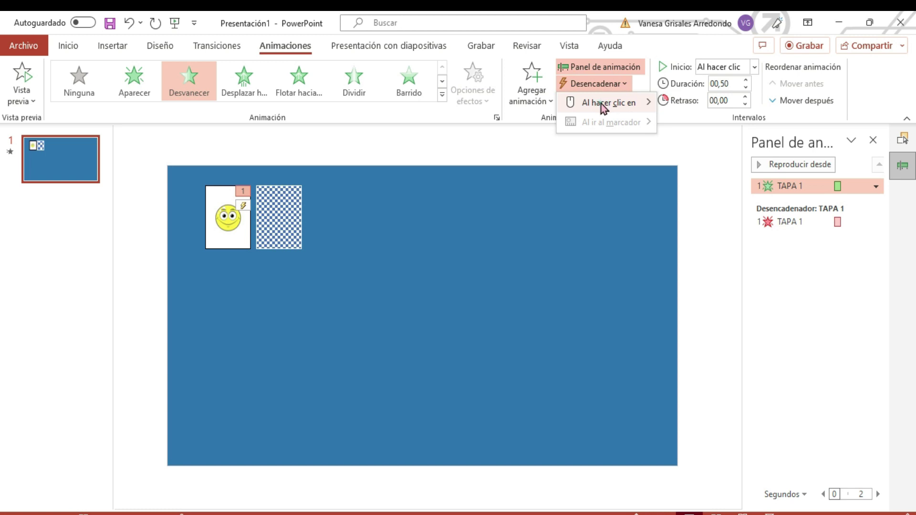
pyautogui.moveTo(608, 102)
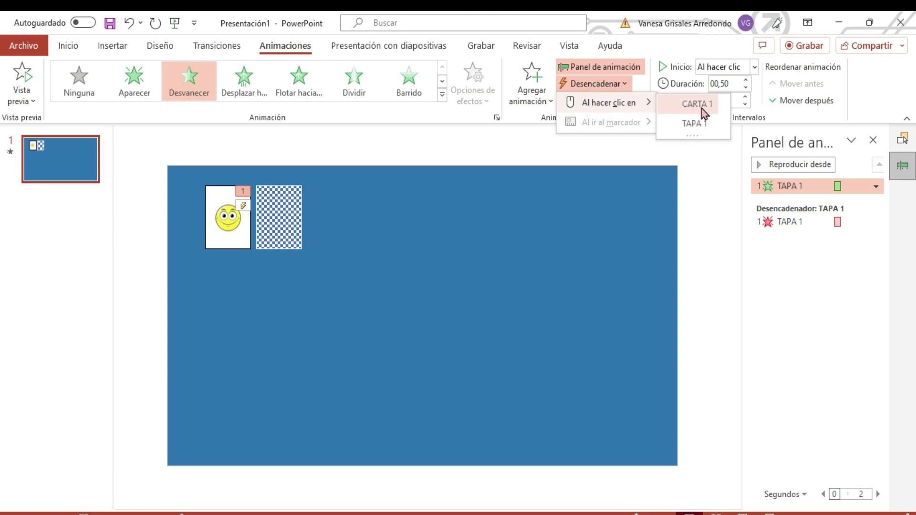
pyautogui.click(704, 107)
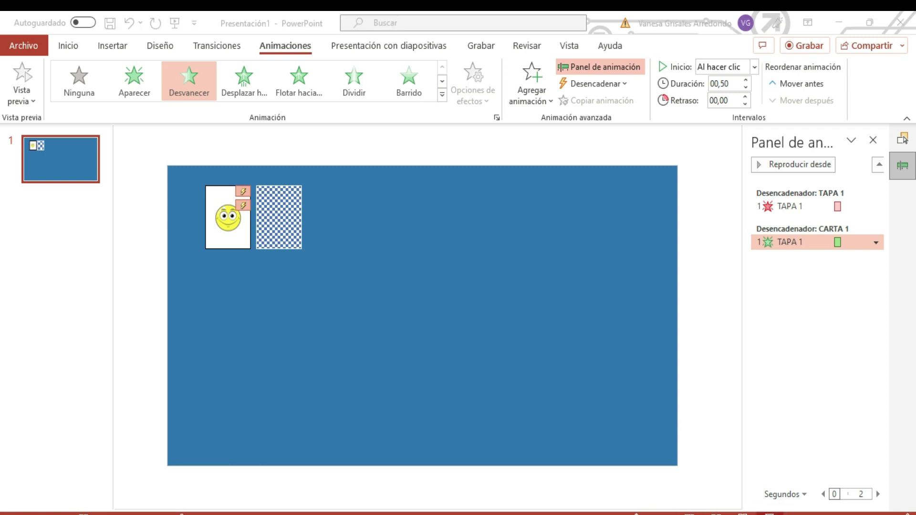
# Test in the slide show that the cover fades out and returns when CARTA 1 is clicked
pyautogui.press('F5')
pyautogui.click(172, 122)
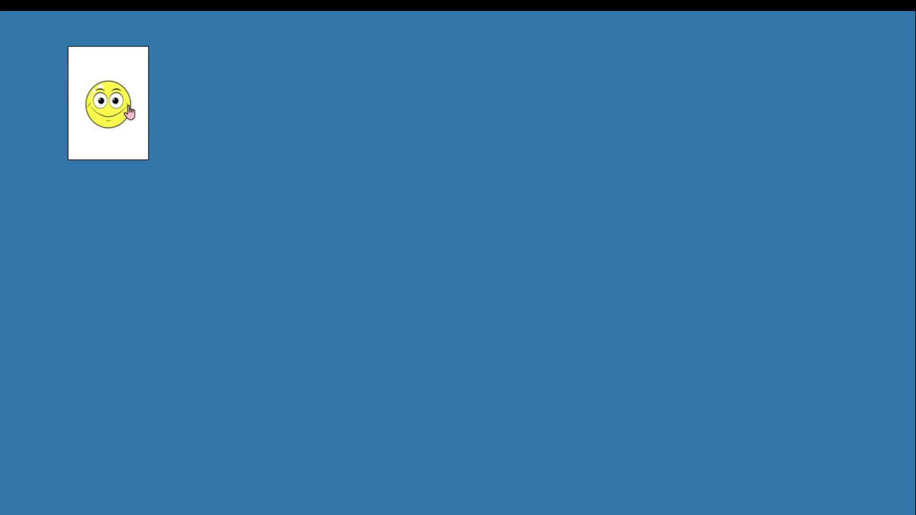
pyautogui.click(199, 85)
pyautogui.click(107, 76)
pyautogui.press('Escape')
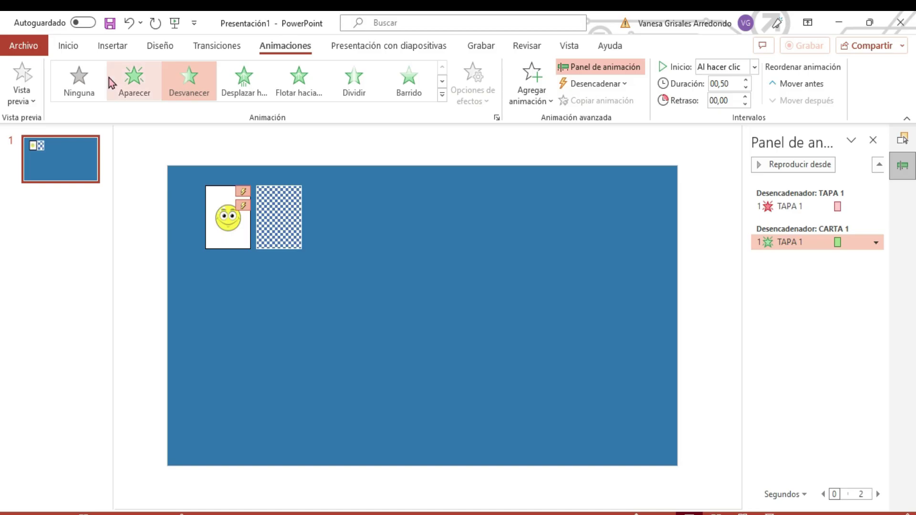
# Move TAPA 1 on top of CARTA 1 and verify in the slide show that clicking reveals the smiley
pyautogui.click(353, 324)
pyautogui.moveTo(299, 210); pyautogui.dragTo(236, 215)
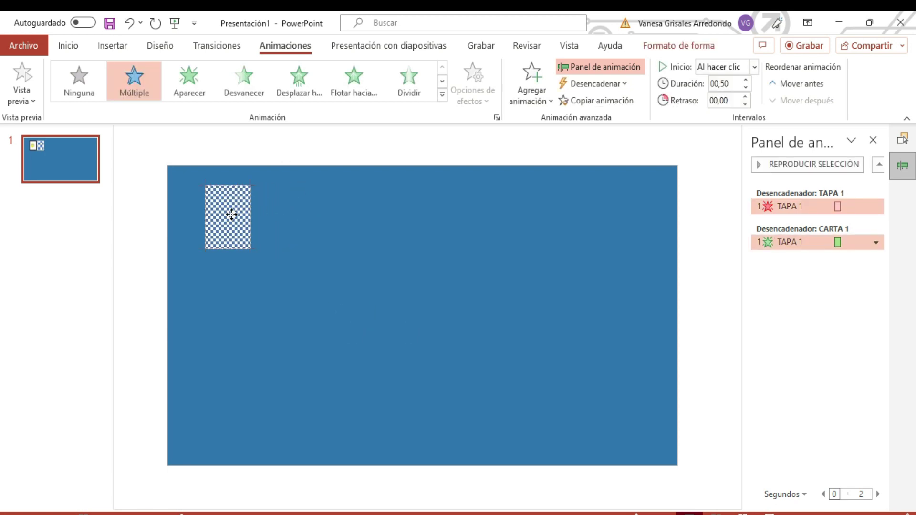
pyautogui.click(273, 325)
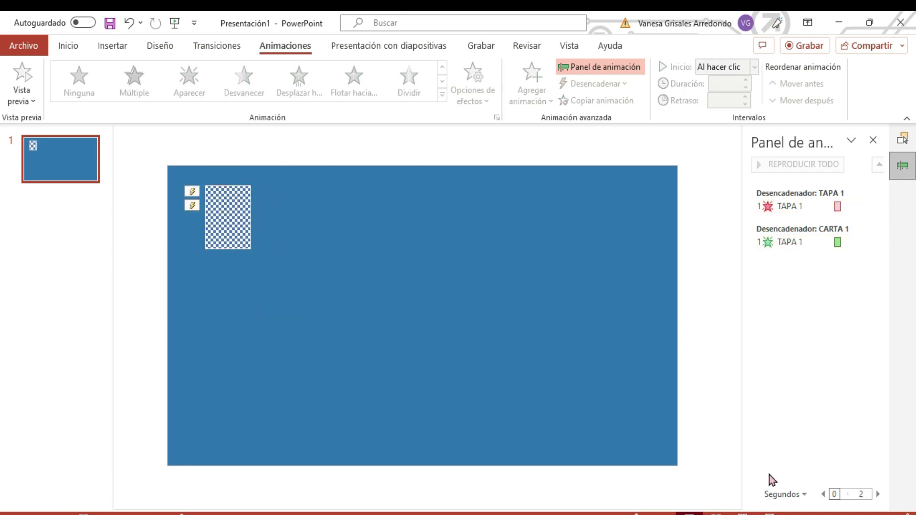
pyautogui.click(766, 508)
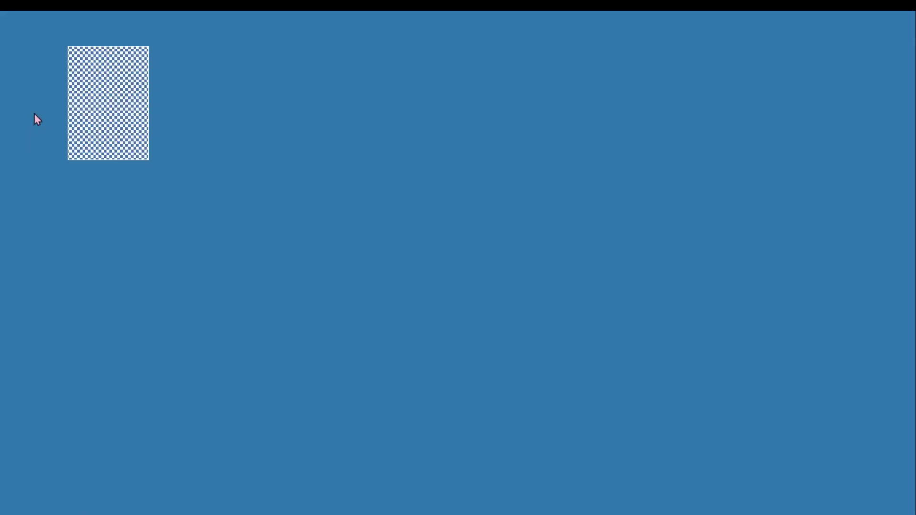
pyautogui.click(126, 104)
pyautogui.press('Escape')
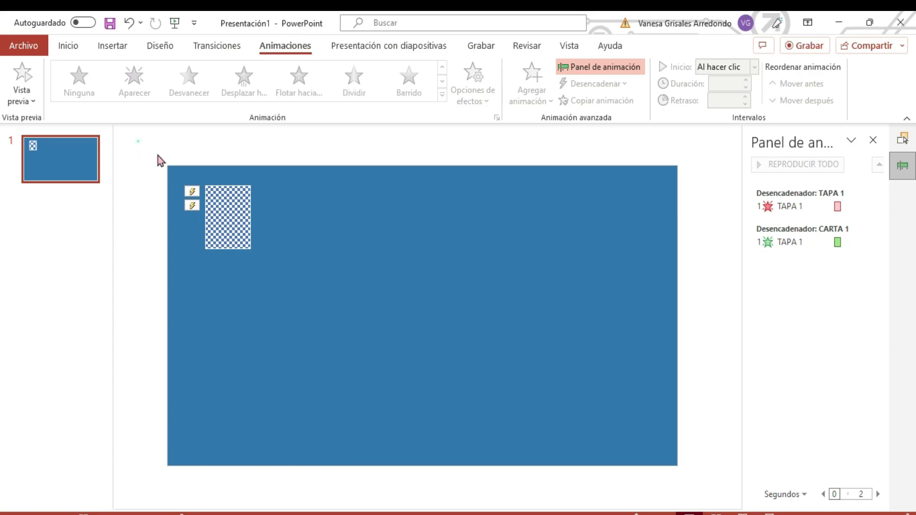
# Duplicate the covered smiley card into twelve cards, three rows of four
pyautogui.moveTo(158, 157); pyautogui.dragTo(351, 361)
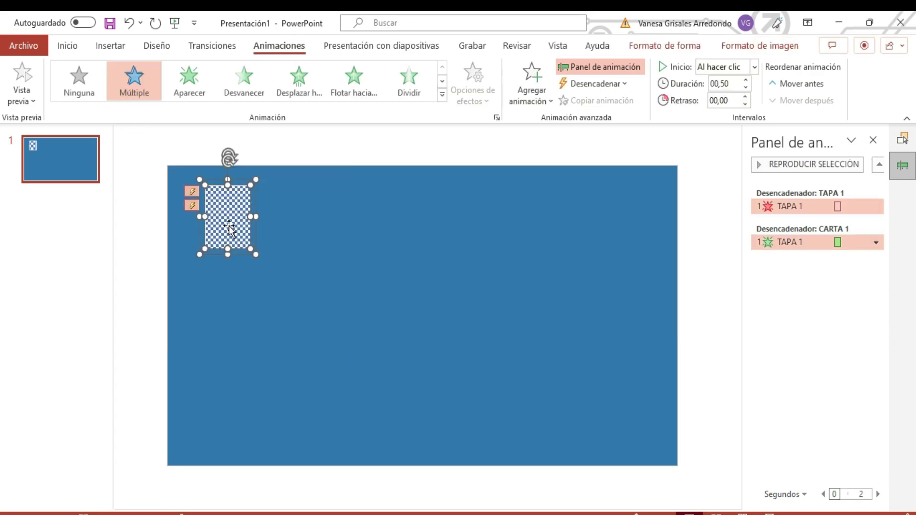
pyautogui.moveTo(229, 226); pyautogui.dragTo(285, 225)
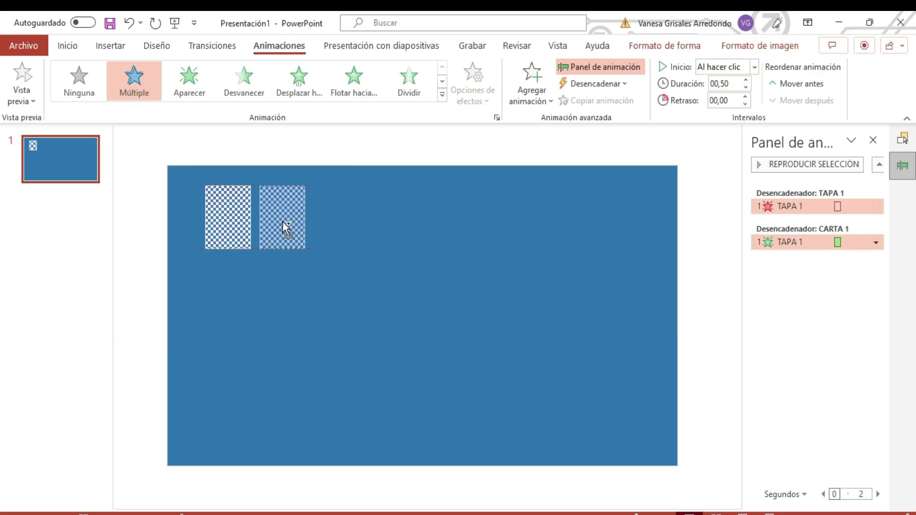
pyautogui.moveTo(281, 222); pyautogui.dragTo(380, 225)
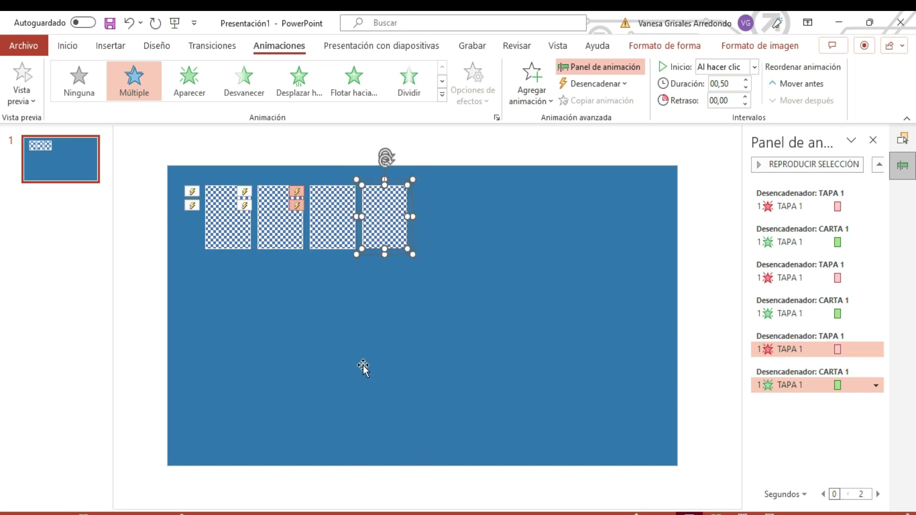
pyautogui.click(195, 129)
pyautogui.moveTo(157, 139); pyautogui.dragTo(467, 302)
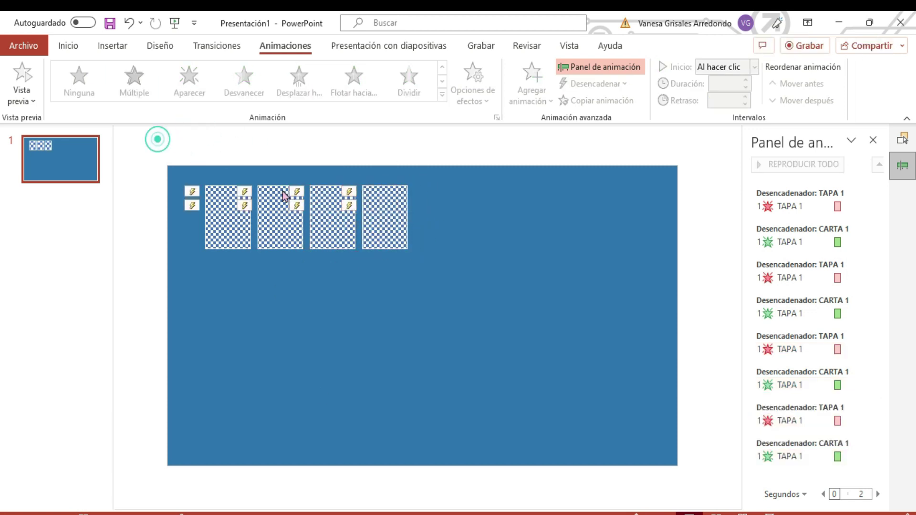
pyautogui.moveTo(396, 237); pyautogui.dragTo(384, 376)
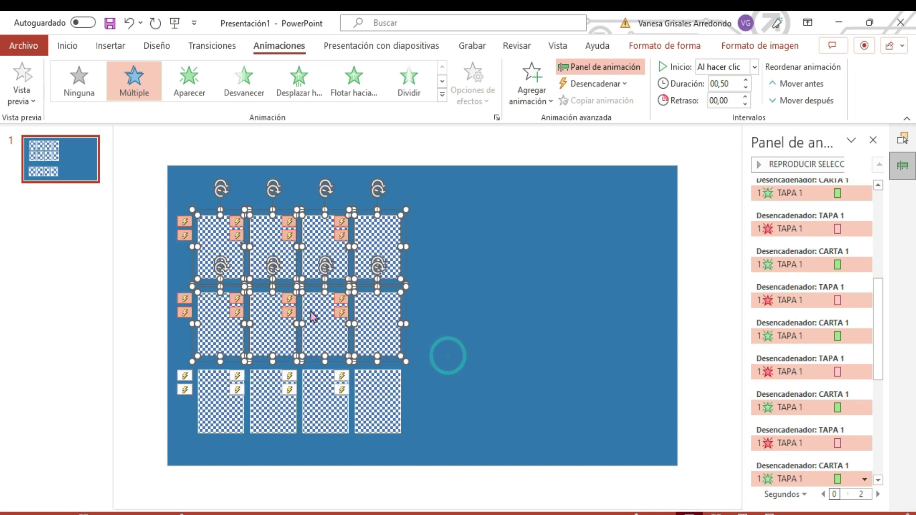
pyautogui.click(474, 260)
# Select the whole card grid and nudge it slightly upward
pyautogui.moveTo(153, 148); pyautogui.dragTo(487, 471)
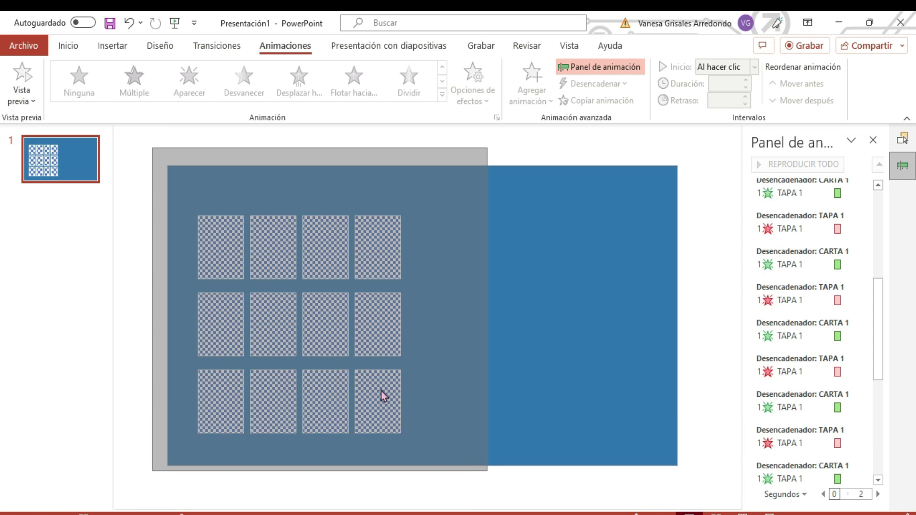
pyautogui.moveTo(381, 391); pyautogui.dragTo(381, 391)
pyautogui.moveTo(376, 318); pyautogui.dragTo(377, 309)
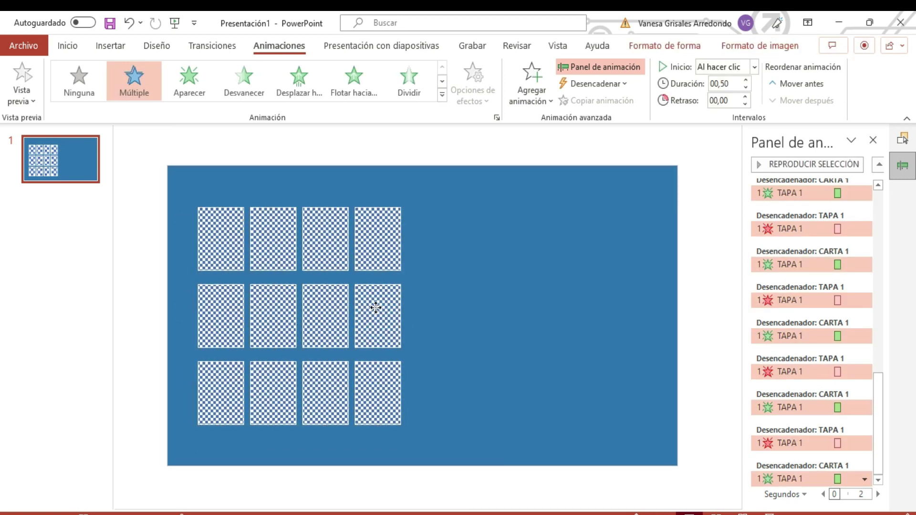
pyautogui.click(495, 375)
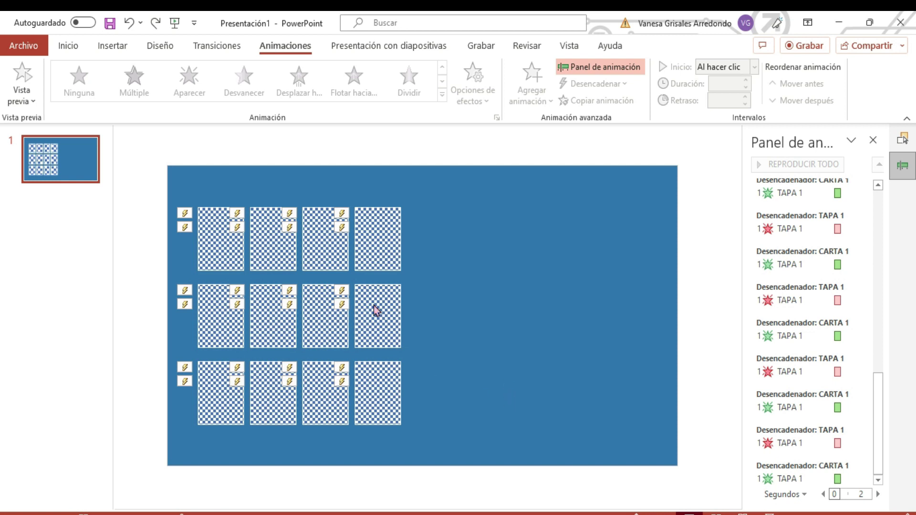
pyautogui.click(768, 511)
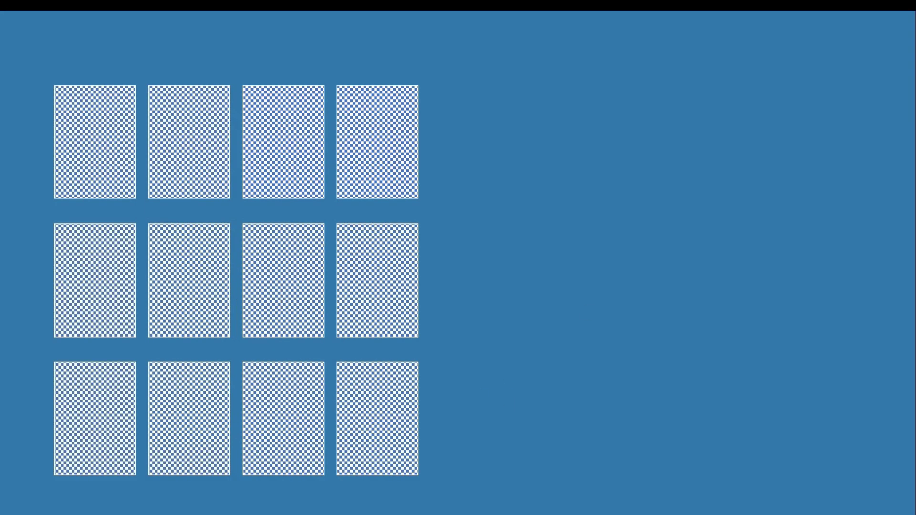
pyautogui.click(379, 288)
pyautogui.click(377, 387)
pyautogui.click(289, 429)
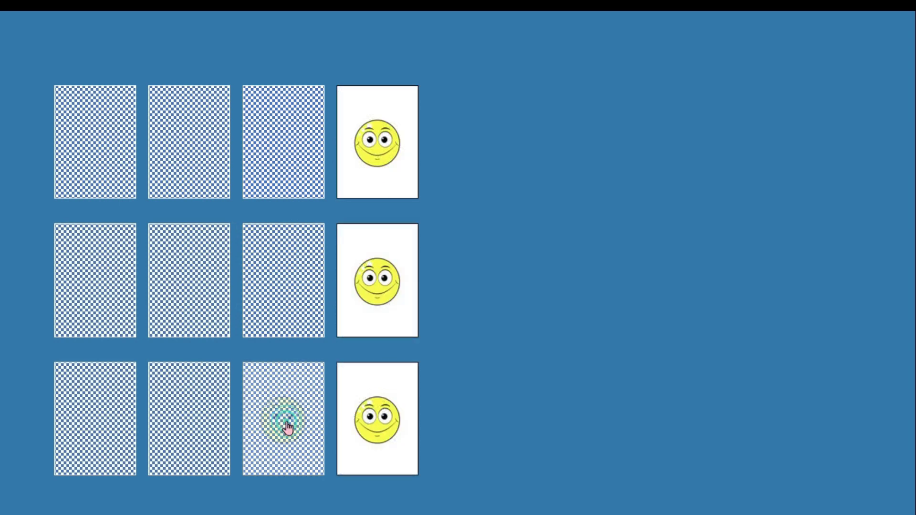
pyautogui.click(288, 311)
pyautogui.click(386, 279)
pyautogui.click(275, 114)
pyautogui.click(205, 138)
pyautogui.click(194, 307)
pyautogui.click(83, 268)
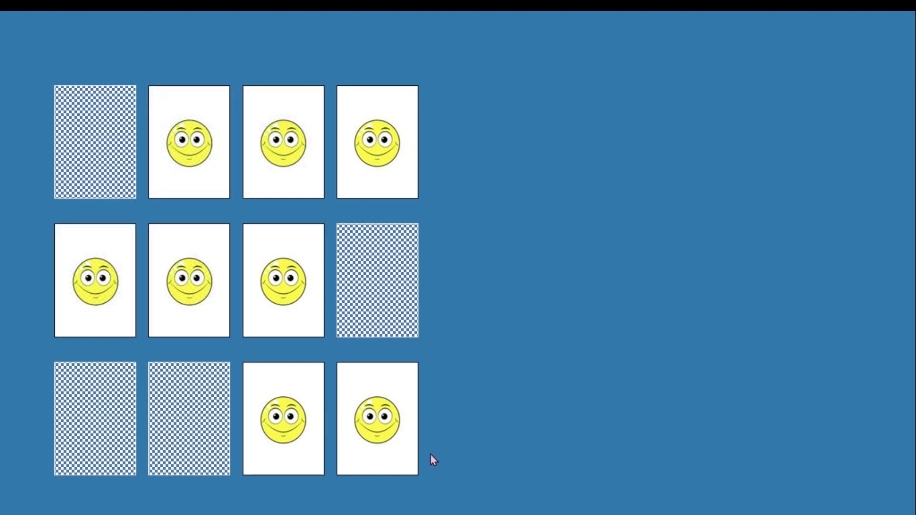
pyautogui.press('Escape')
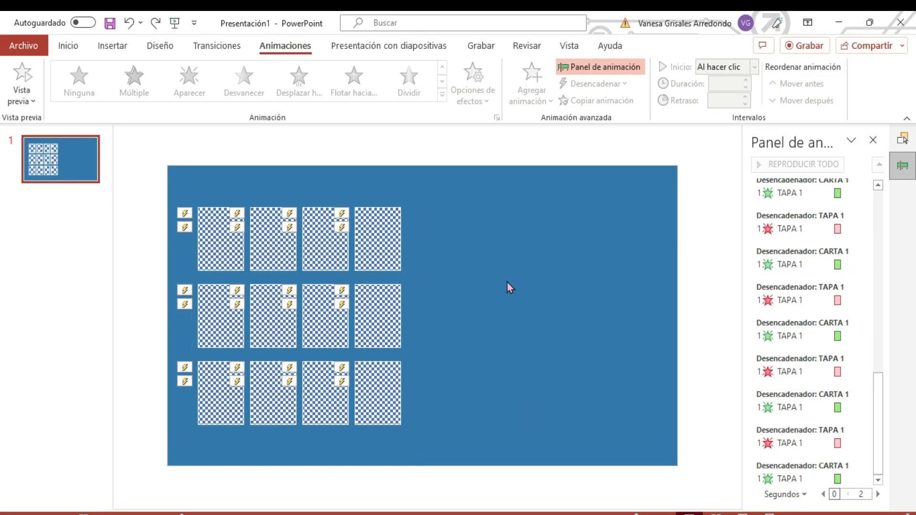
# Open the Selection Pane from Home > Select
pyautogui.click(77, 46)
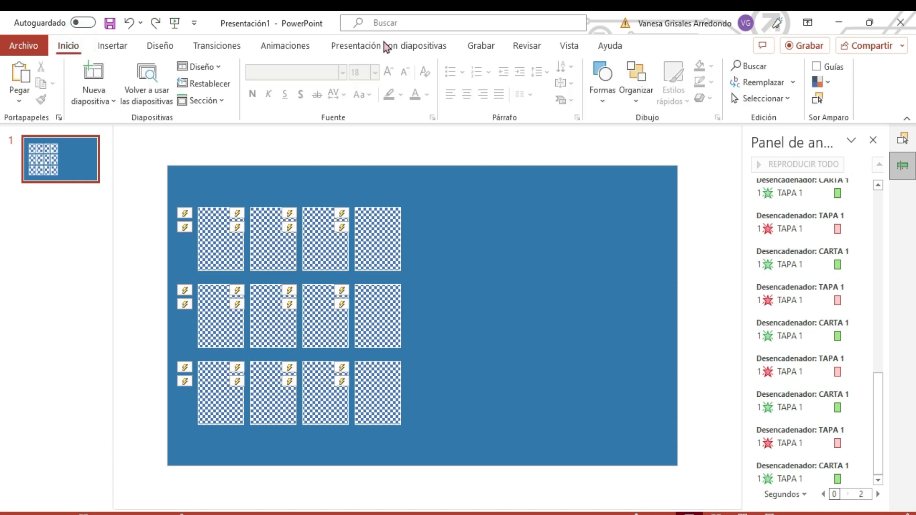
pyautogui.click(222, 47)
pyautogui.click(739, 86)
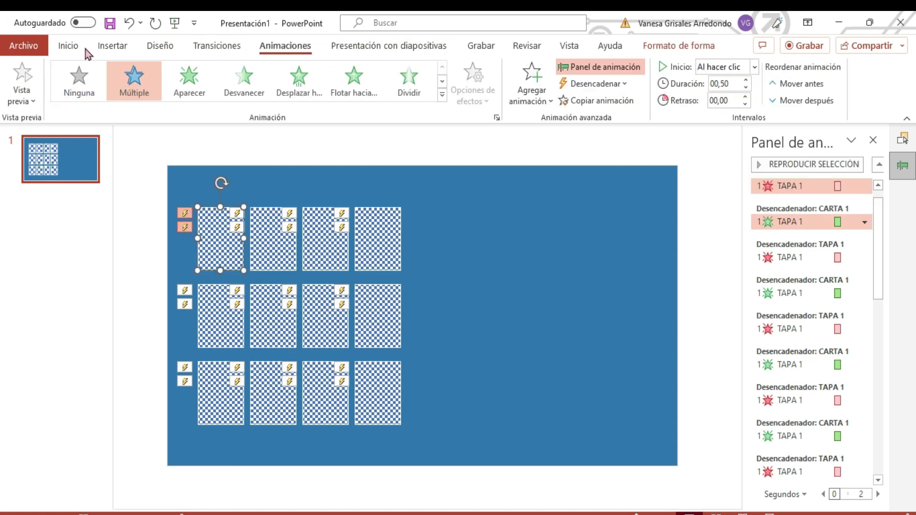
pyautogui.click(65, 46)
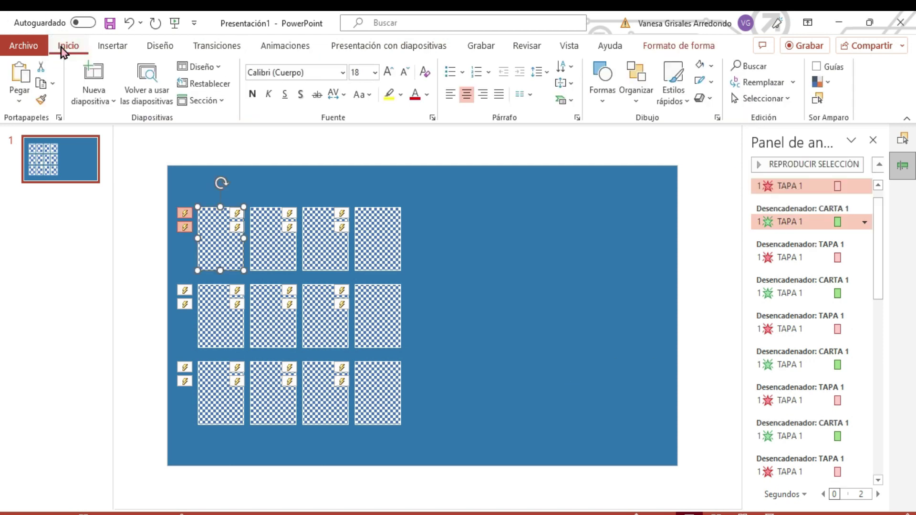
pyautogui.click(784, 98)
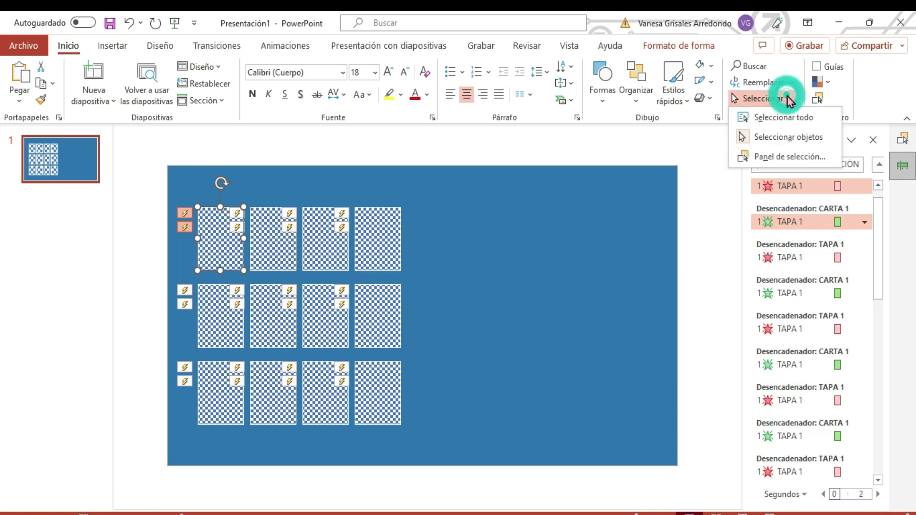
pyautogui.click(780, 157)
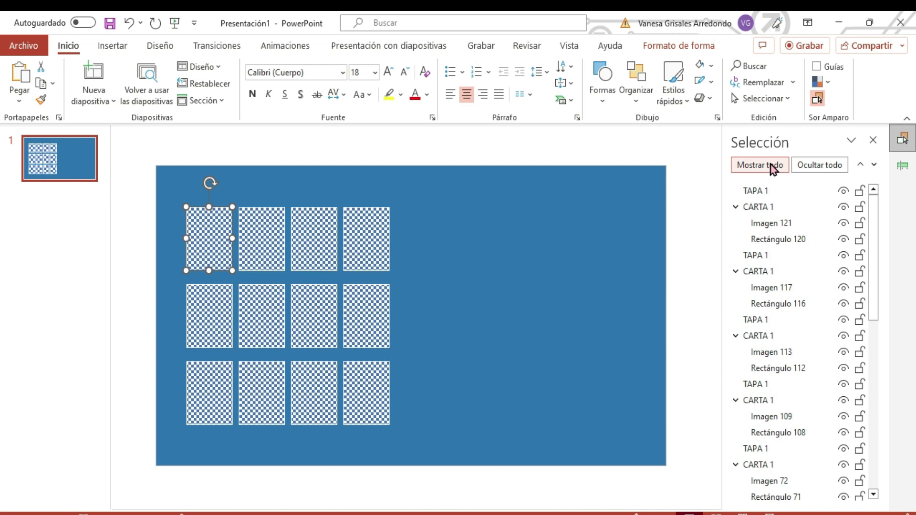
# Hide each TAPA 1 cover using its eye icon in the Selection Pane
pyautogui.moveTo(877, 219); pyautogui.dragTo(877, 449)
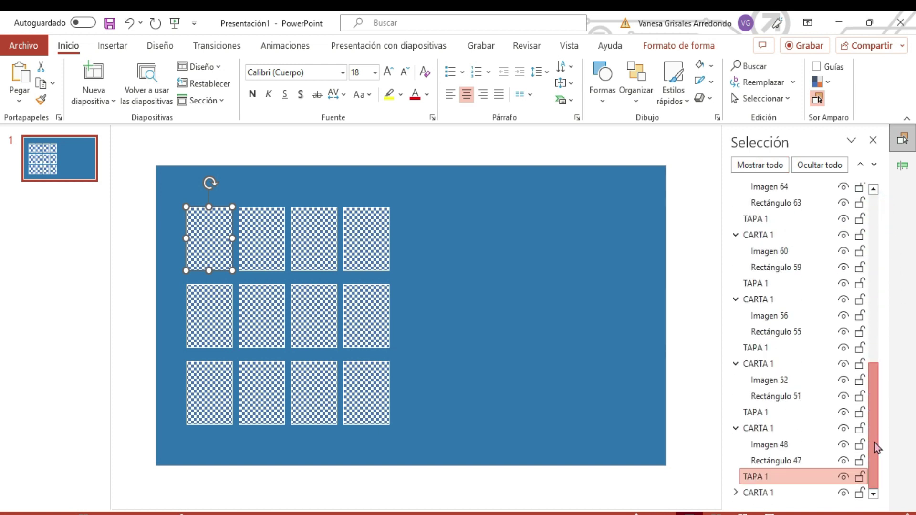
pyautogui.moveTo(874, 359); pyautogui.dragTo(875, 184)
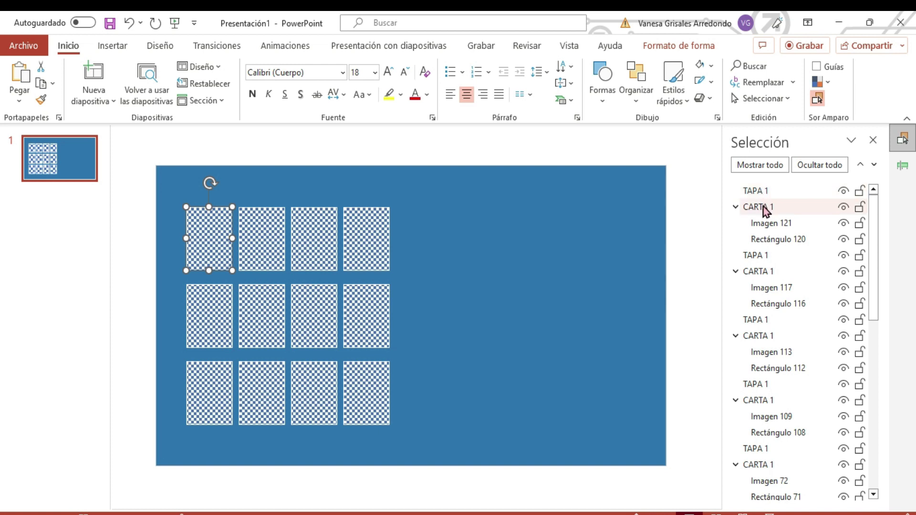
pyautogui.click(844, 192)
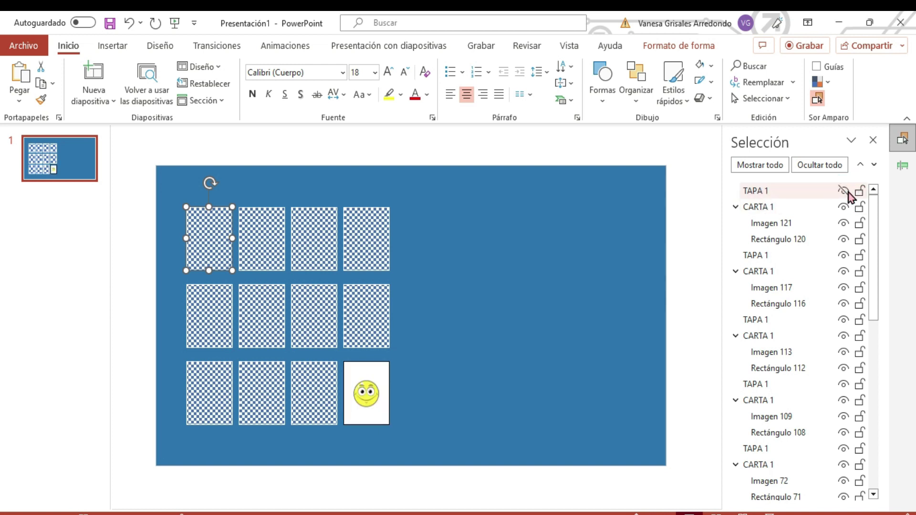
pyautogui.click(843, 256)
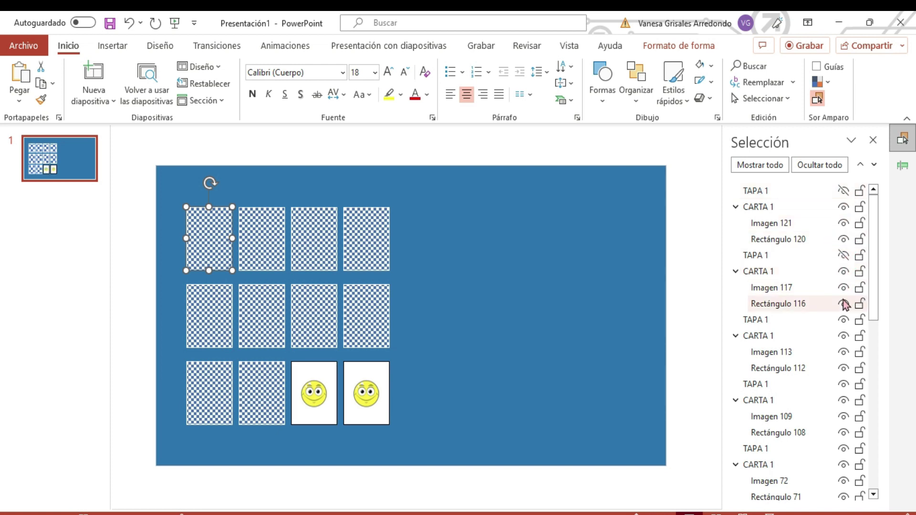
pyautogui.click(843, 320)
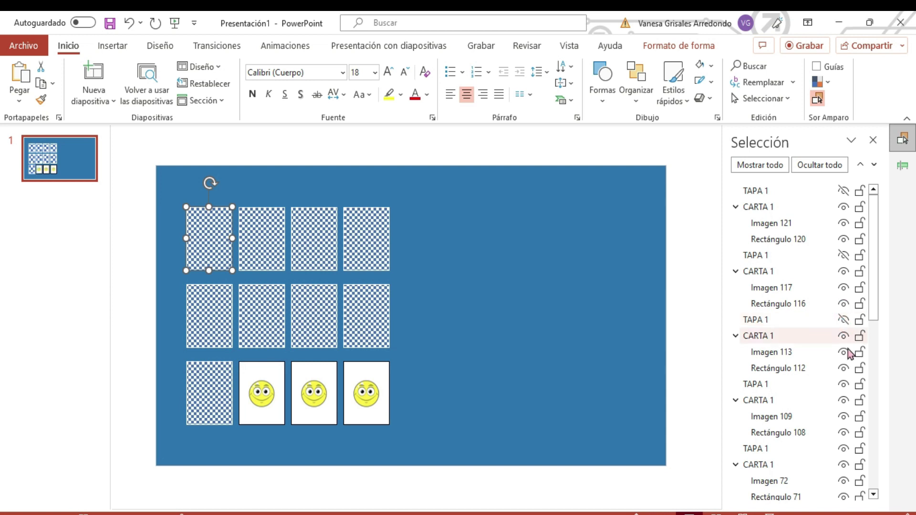
pyautogui.click(848, 386)
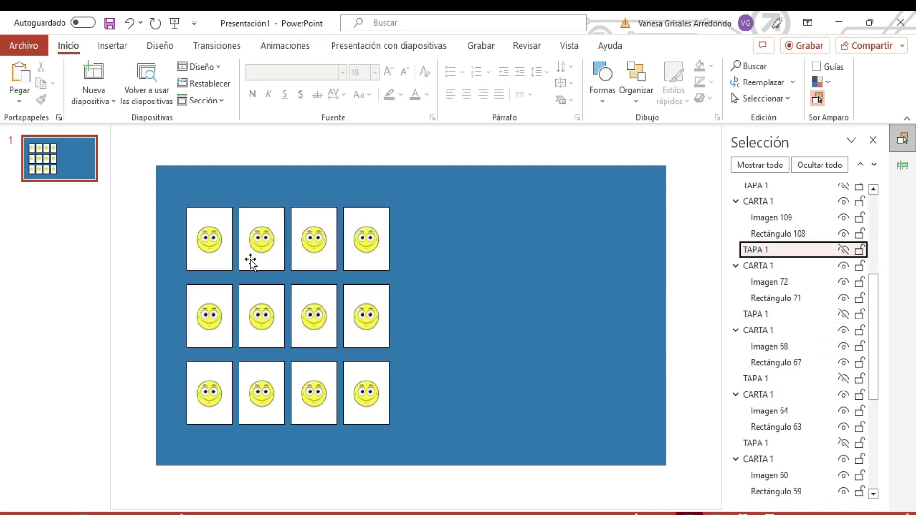
# Change the top row's second card picture to the angry face 2.png
pyautogui.click(271, 244)
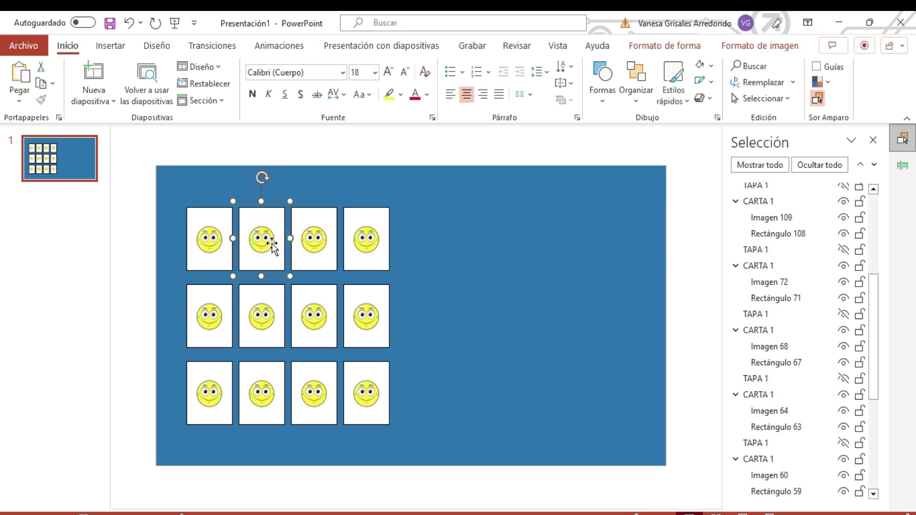
pyautogui.click(272, 246)
pyautogui.click(120, 49)
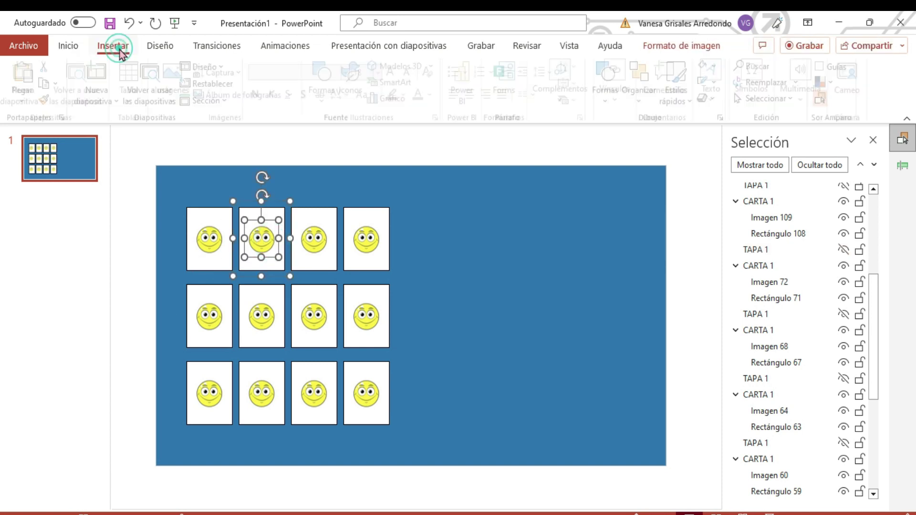
pyautogui.rightClick(267, 242)
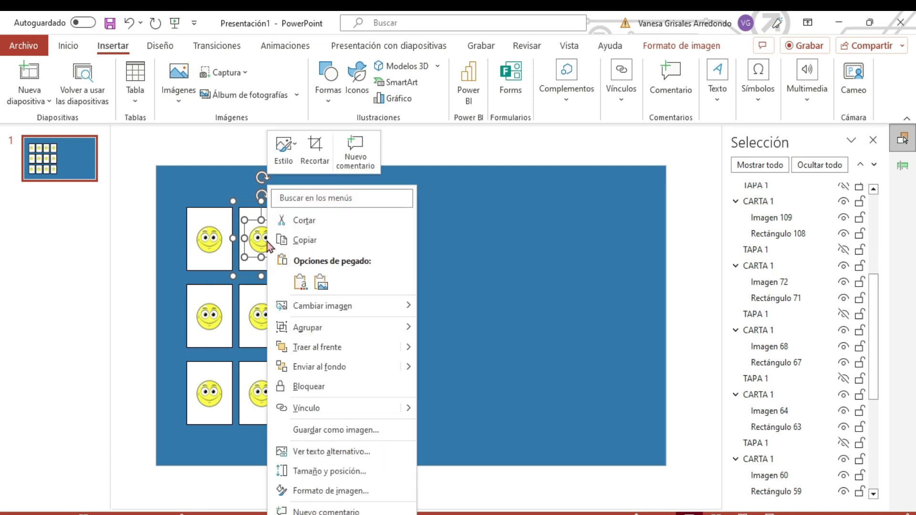
pyautogui.moveTo(322, 305)
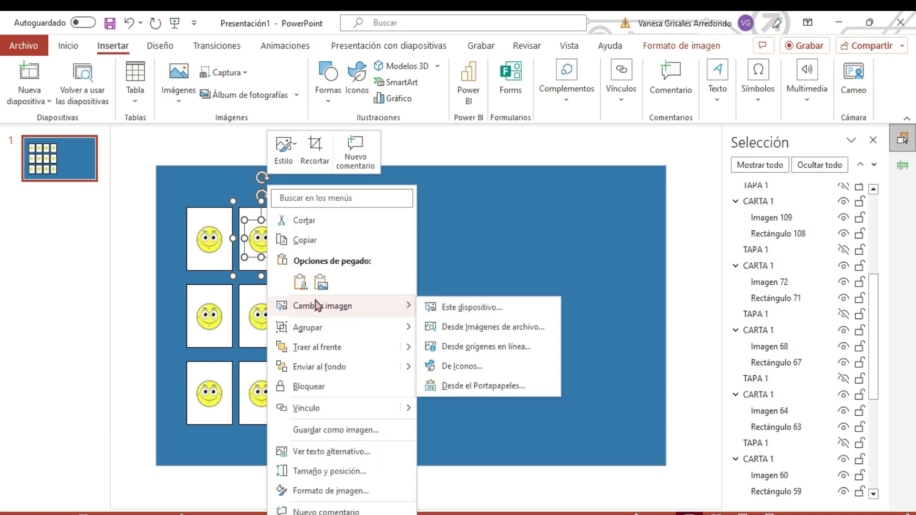
pyautogui.click(464, 309)
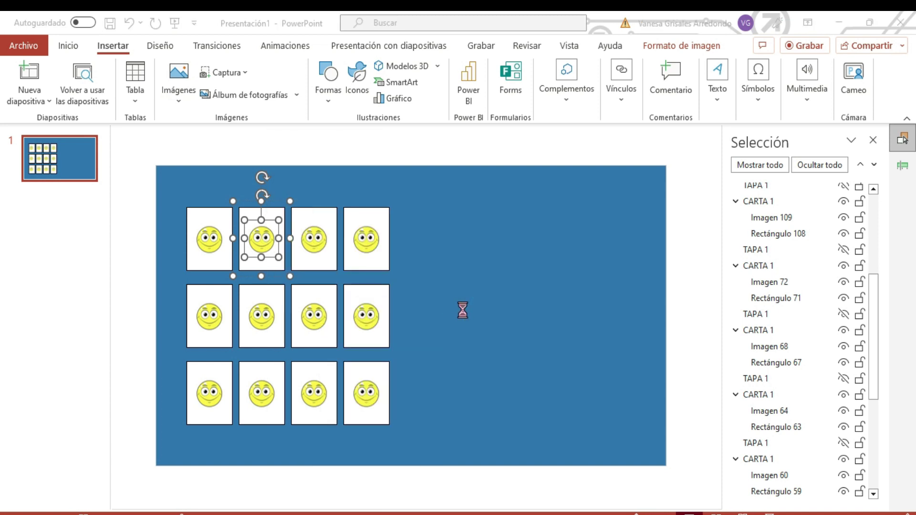
pyautogui.doubleClick(386, 135)
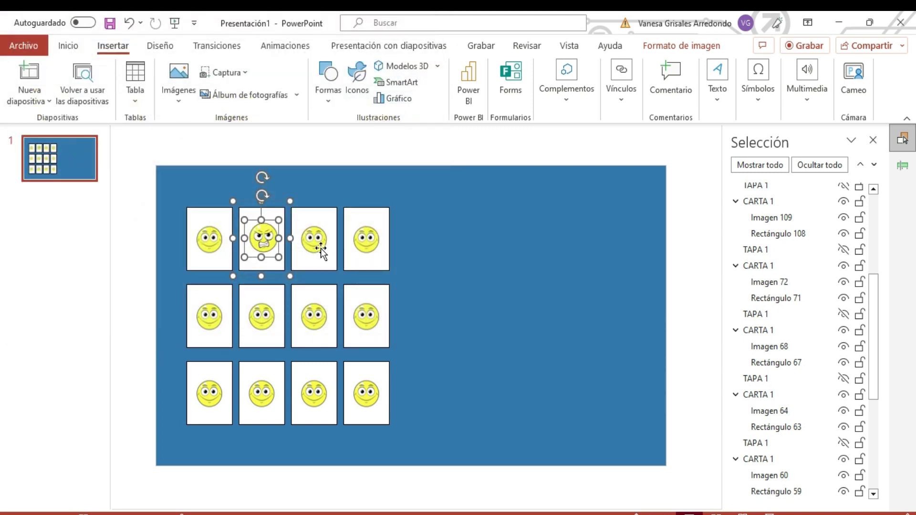
# Change the third top-row card picture to the mustache face 3.png
pyautogui.click(320, 248)
pyautogui.click(318, 246)
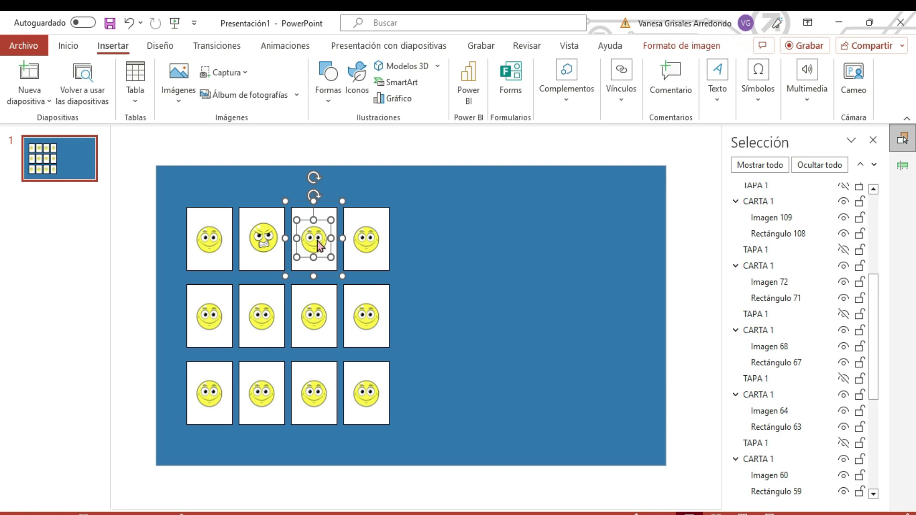
pyautogui.rightClick(319, 246)
pyautogui.click(390, 309)
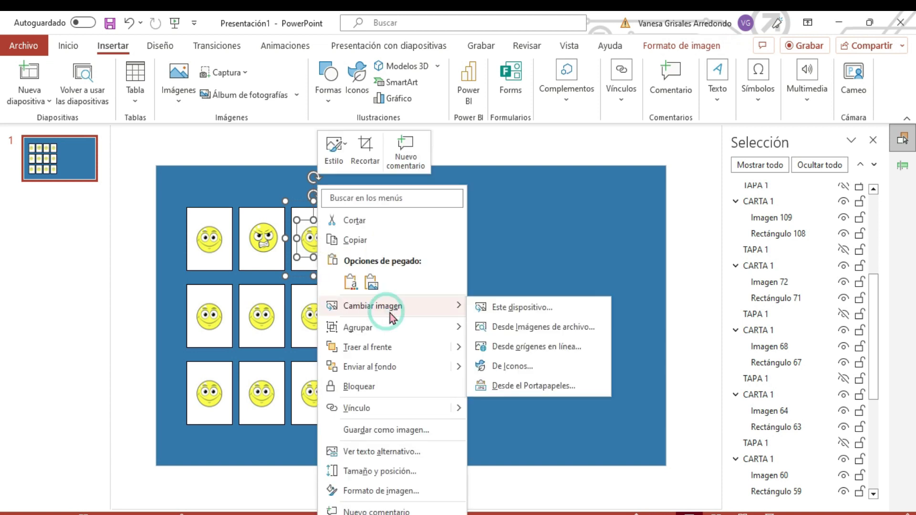
pyautogui.click(502, 311)
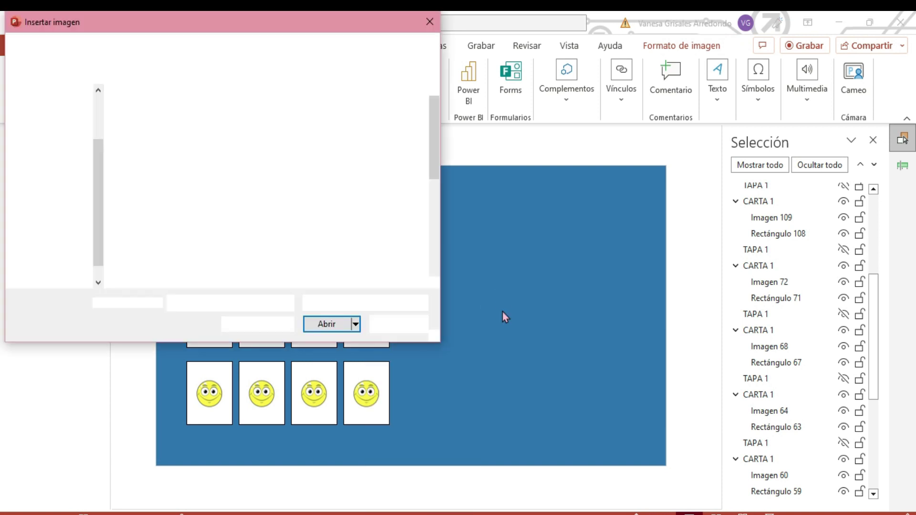
pyautogui.click(162, 235)
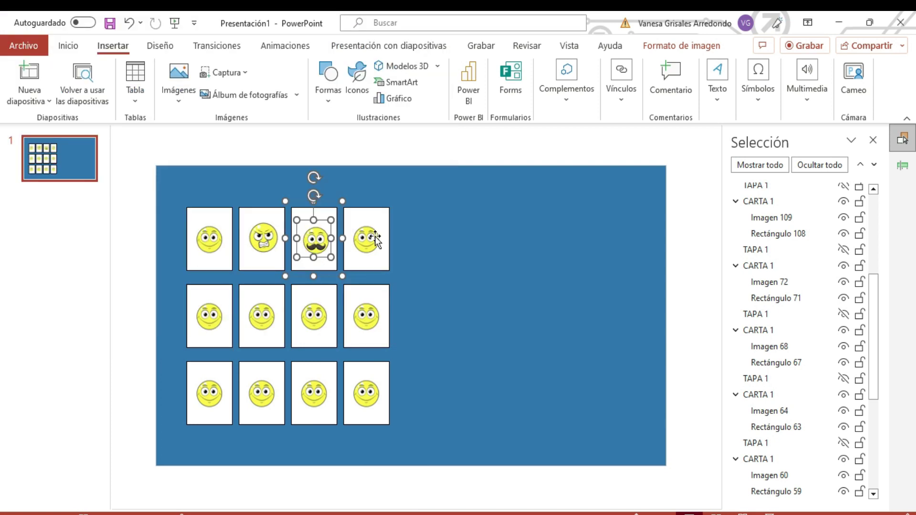
# Change the fourth top-row card picture to 4.png
pyautogui.click(367, 240)
pyautogui.rightClick(367, 239)
pyautogui.press('Escape')
pyautogui.click(366, 239)
pyautogui.rightClick(367, 239)
pyautogui.moveTo(425, 306)
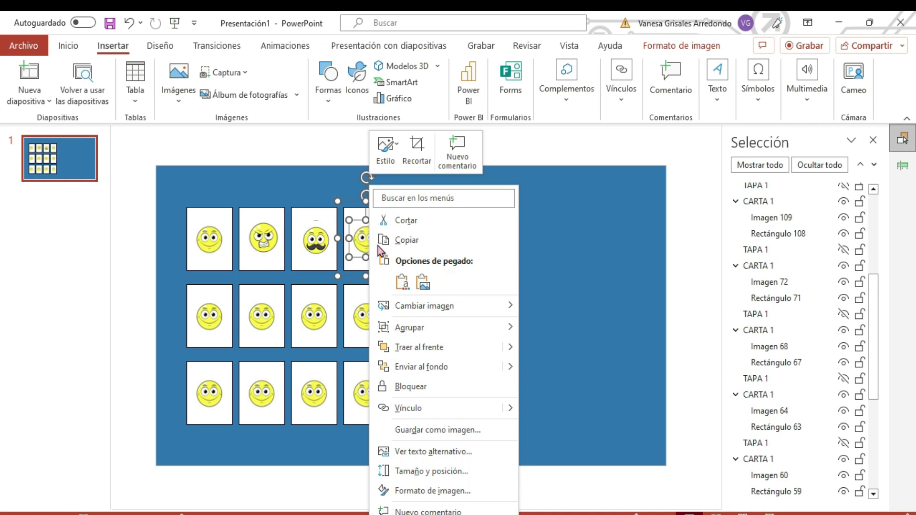
pyautogui.click(566, 309)
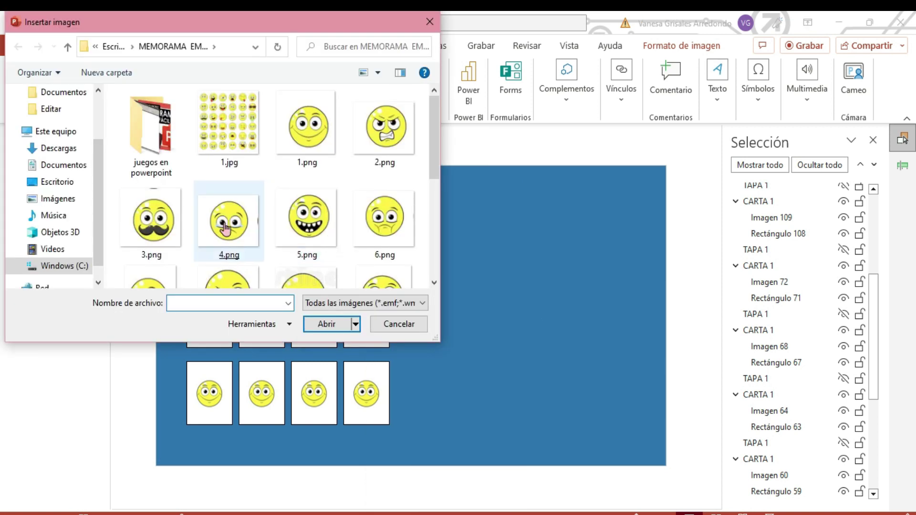
pyautogui.doubleClick(229, 220)
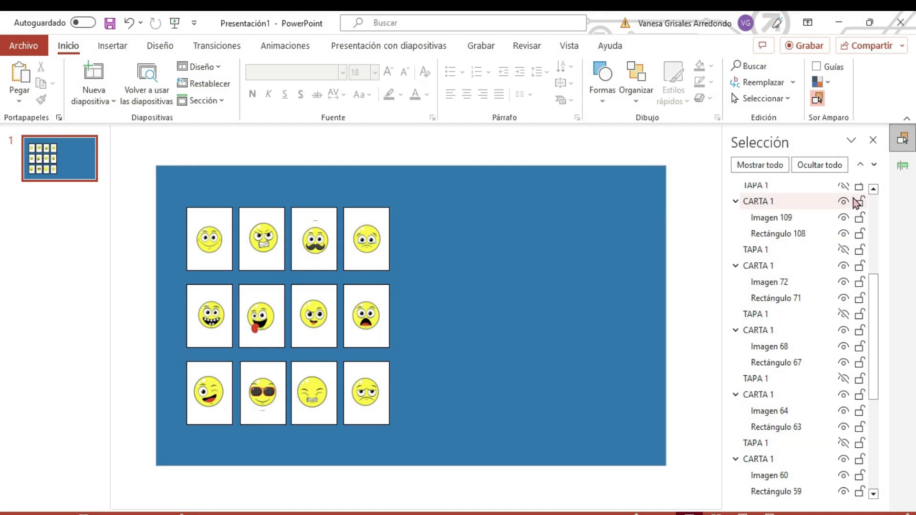
# Unhide all twelve TAPA covers in the Selection Pane so every card is face-down
pyautogui.click(843, 186)
pyautogui.click(843, 249)
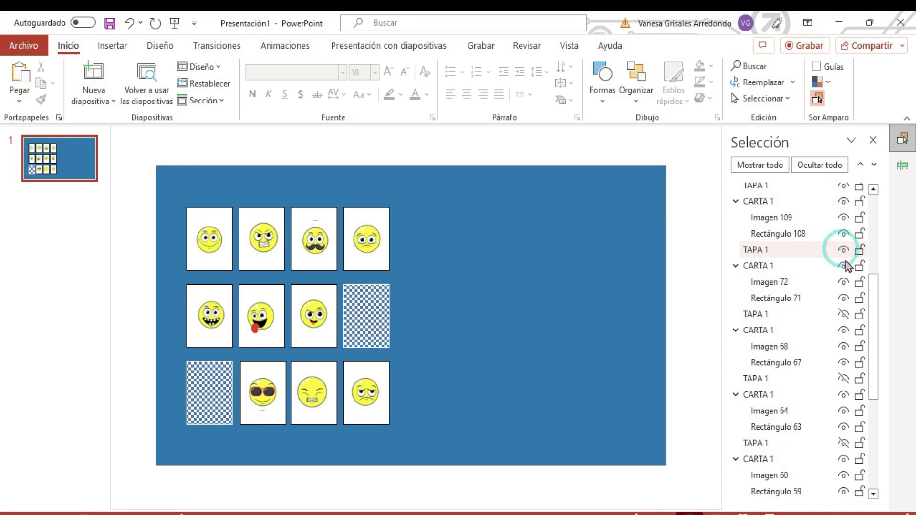
pyautogui.click(844, 315)
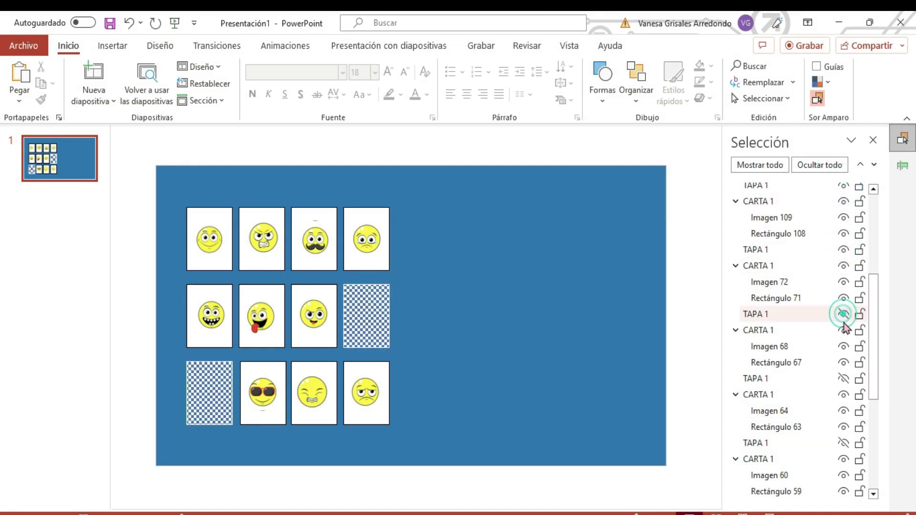
pyautogui.click(844, 379)
pyautogui.moveTo(877, 353); pyautogui.dragTo(873, 398)
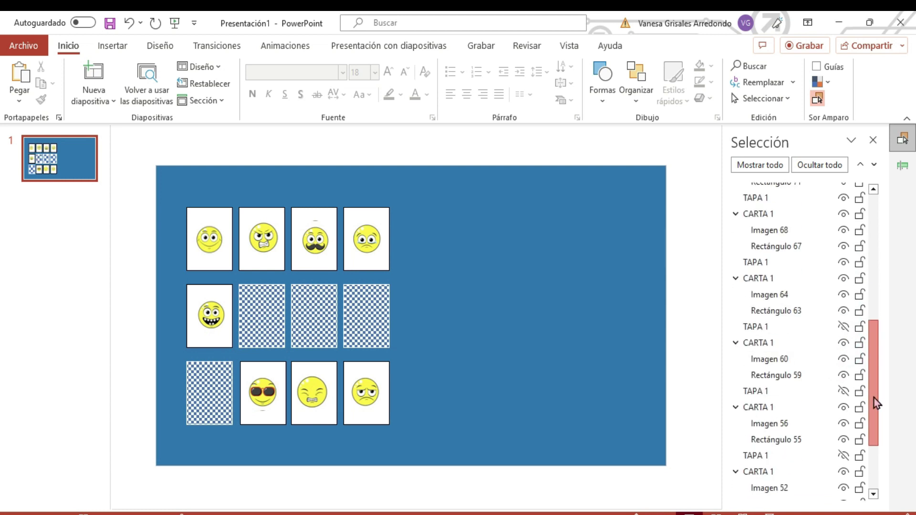
pyautogui.click(843, 326)
pyautogui.click(843, 390)
pyautogui.click(843, 455)
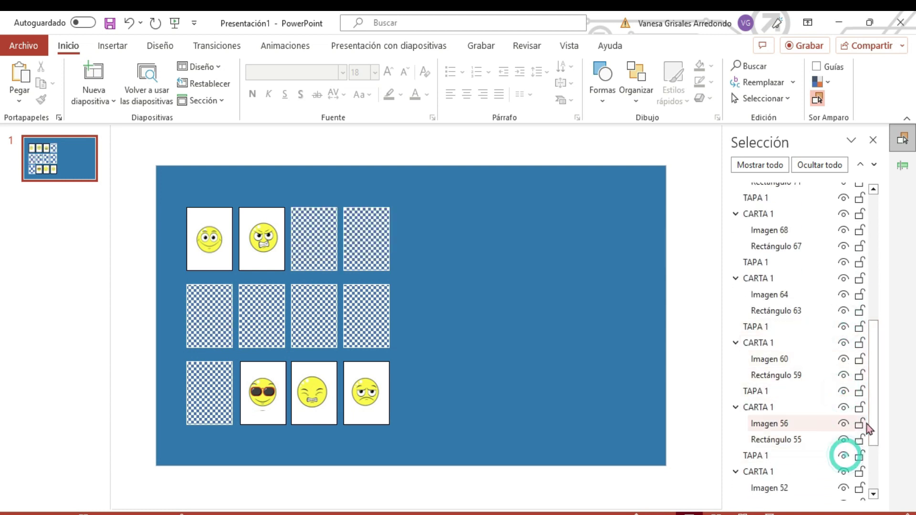
pyautogui.moveTo(874, 410); pyautogui.dragTo(869, 445)
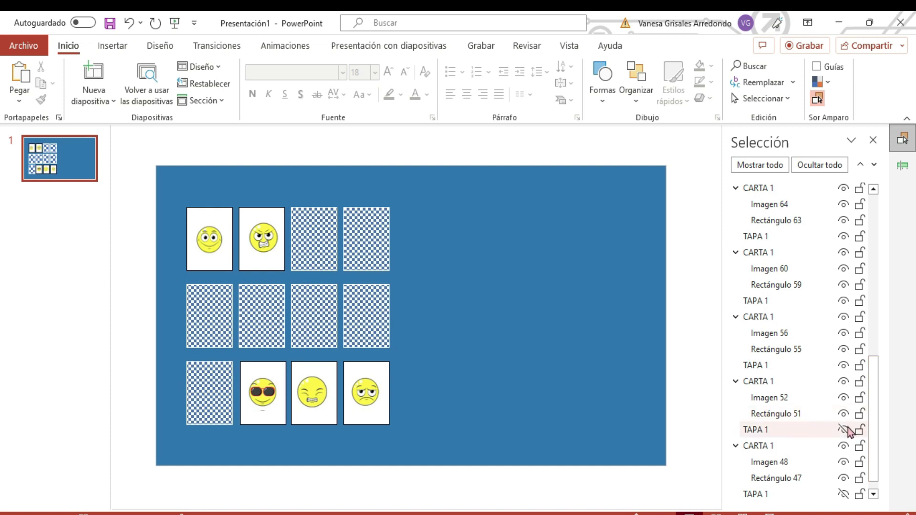
pyautogui.click(843, 429)
pyautogui.moveTo(873, 414); pyautogui.dragTo(874, 439)
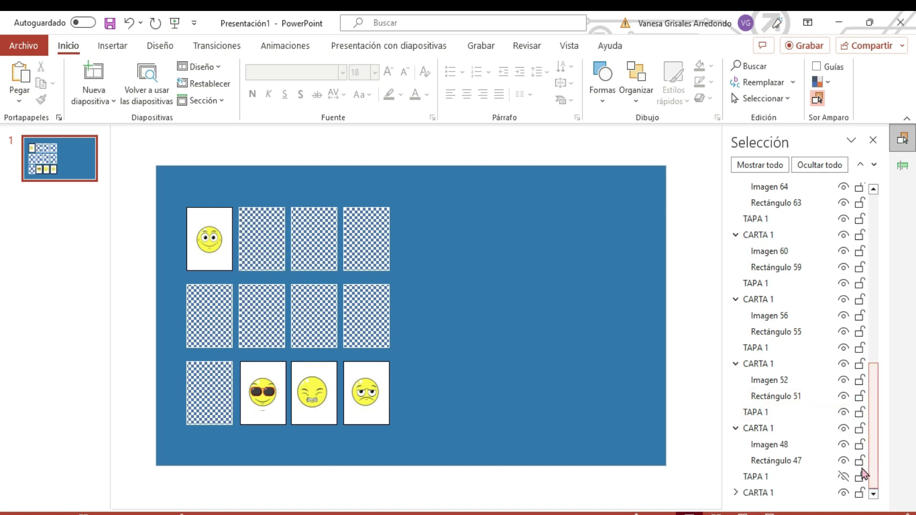
pyautogui.click(843, 476)
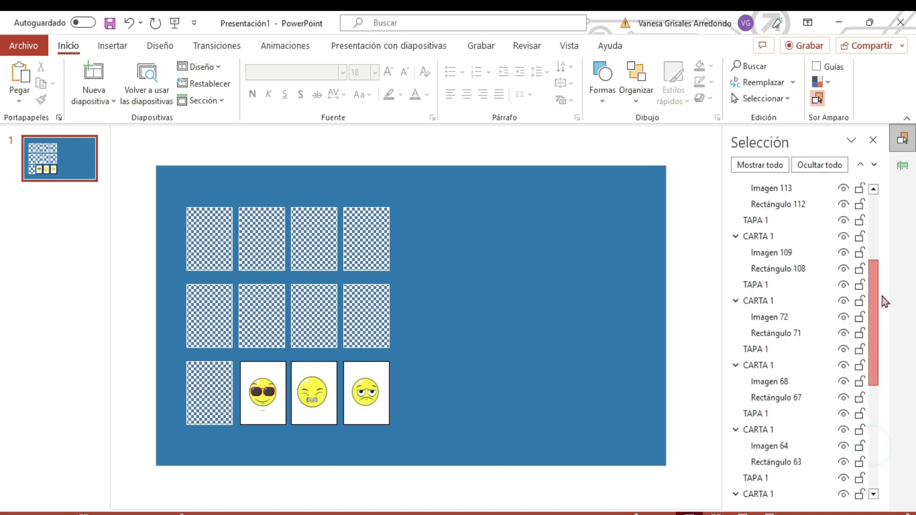
pyautogui.moveTo(876, 452); pyautogui.dragTo(875, 281)
pyautogui.click(843, 190)
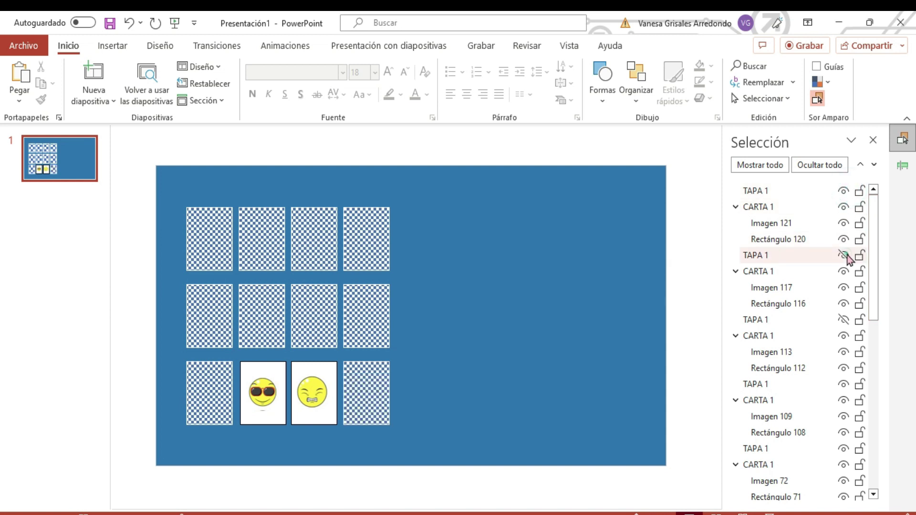
pyautogui.click(843, 255)
pyautogui.click(843, 319)
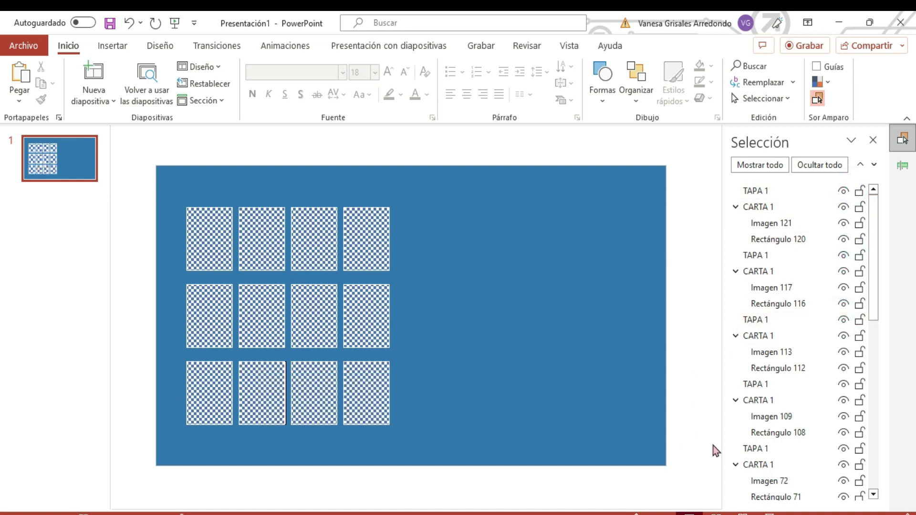
# Run the slide show, reveal five cards to check the flips, then exit
pyautogui.click(765, 513)
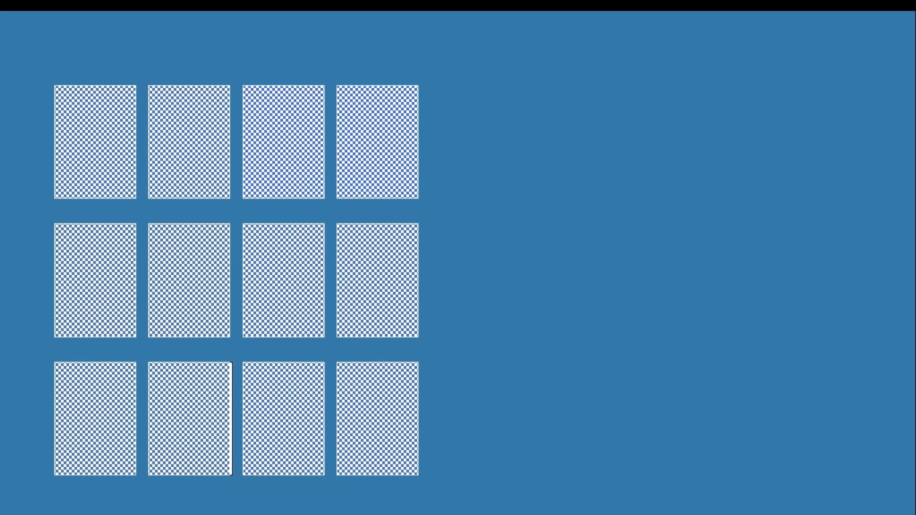
pyautogui.click(95, 126)
pyautogui.click(186, 121)
pyautogui.click(273, 237)
pyautogui.click(119, 387)
pyautogui.click(189, 419)
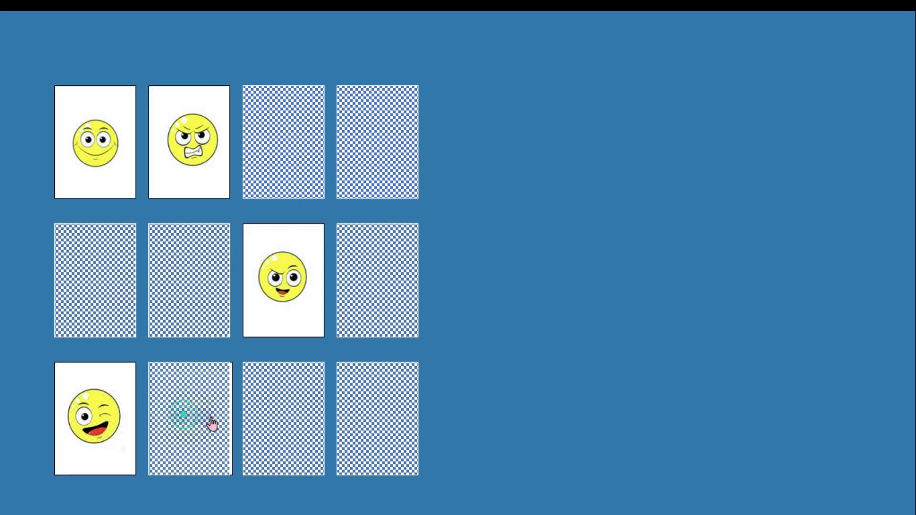
pyautogui.press('Escape')
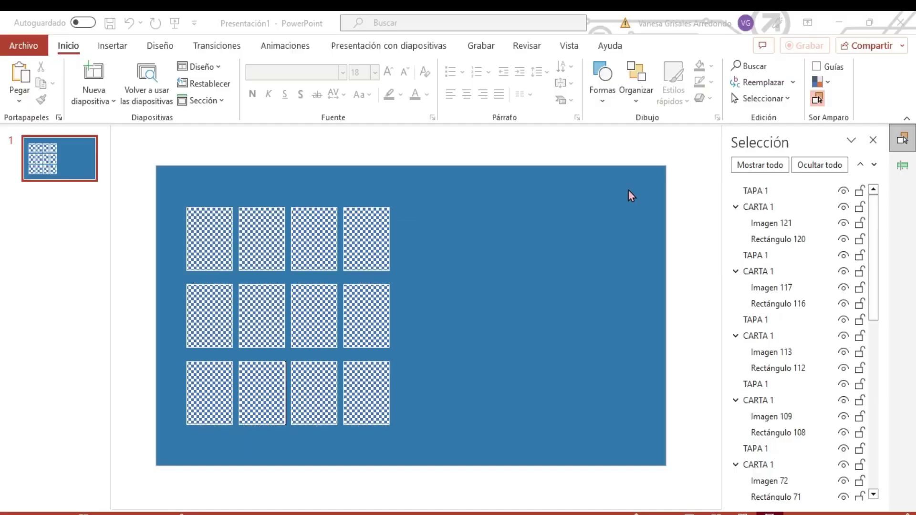
# Nudge the bottom-row second card into alignment with its row
pyautogui.click(249, 403)
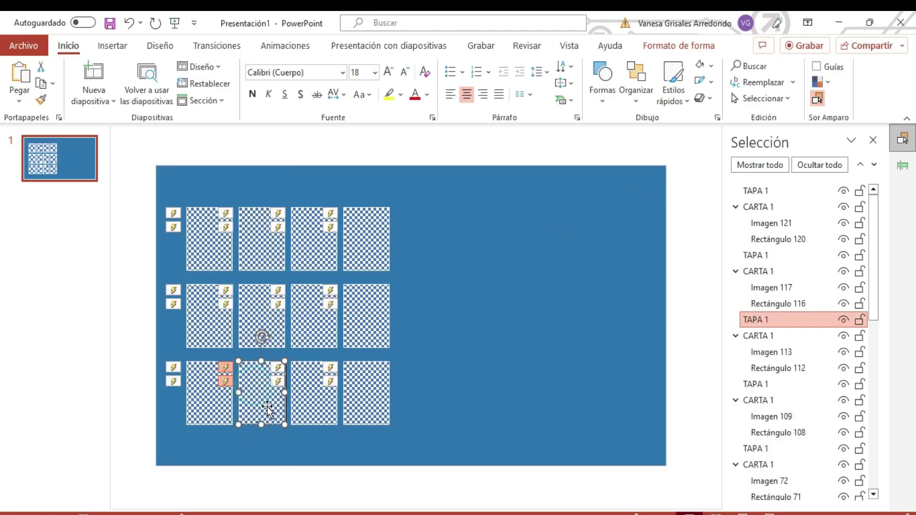
pyautogui.moveTo(251, 402); pyautogui.dragTo(266, 405)
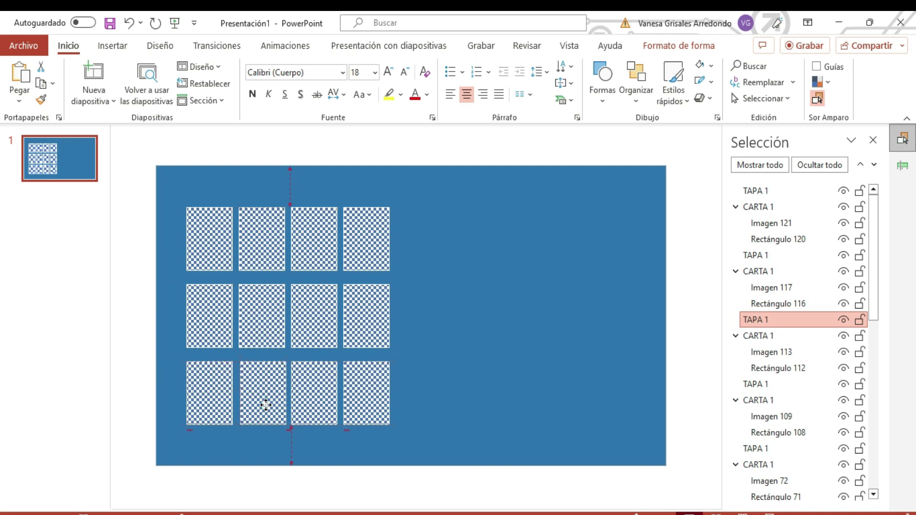
pyautogui.click(470, 407)
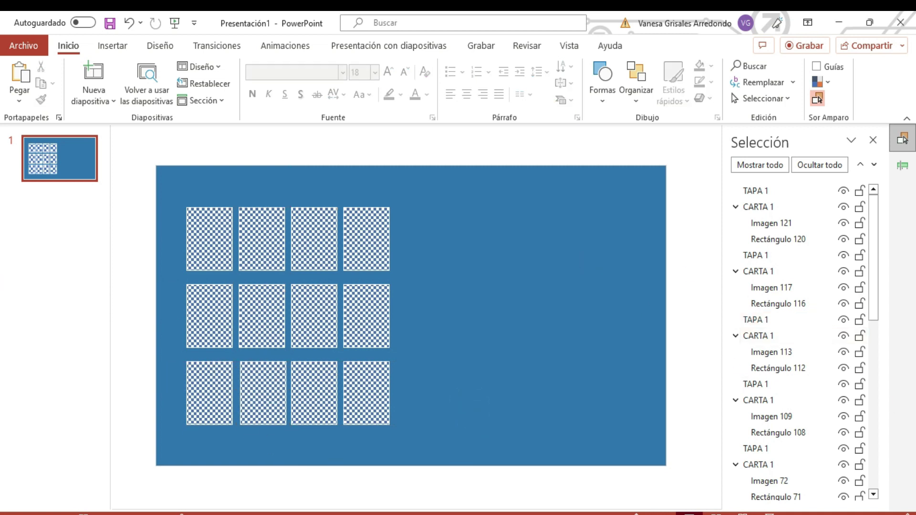
# Copy the twelve-card grid to the right into eight columns and centre all 24 cards
pyautogui.moveTo(190, 209); pyautogui.dragTo(515, 506)
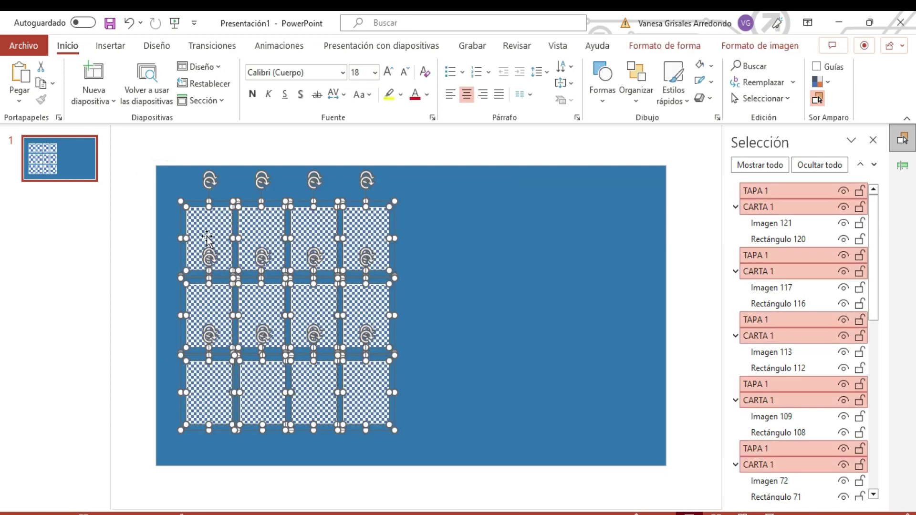
pyautogui.moveTo(207, 235)
pyautogui.mouseDown()
pyautogui.moveTo(448, 241)
pyautogui.moveTo(415, 241)
pyautogui.mouseUp()
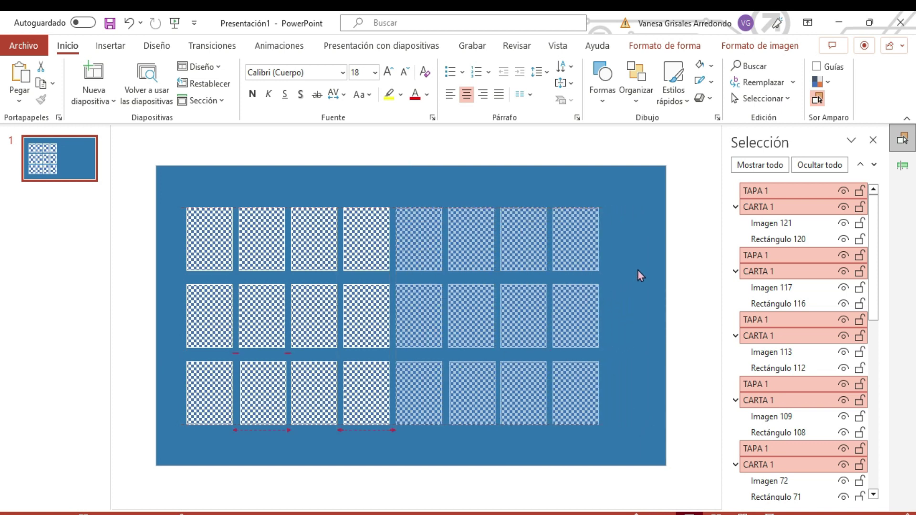
pyautogui.moveTo(637, 271); pyautogui.dragTo(637, 270)
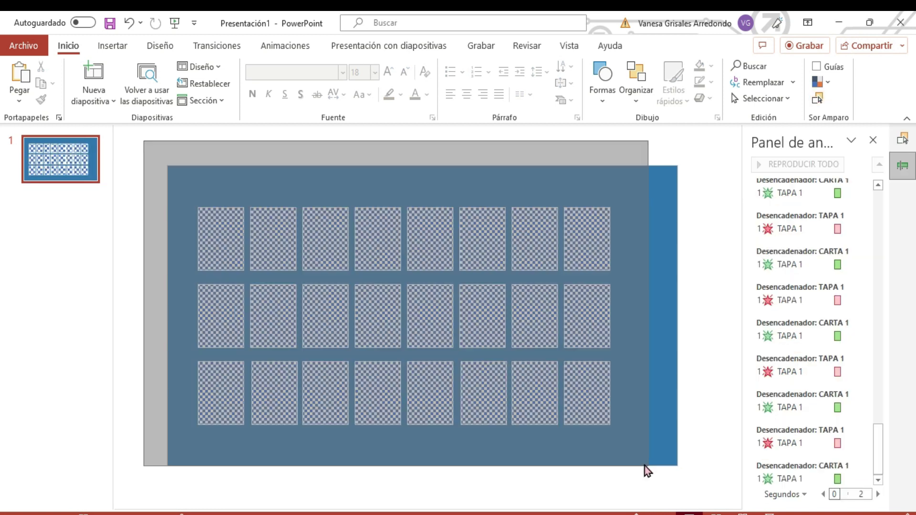
pyautogui.moveTo(645, 465); pyautogui.dragTo(644, 465)
pyautogui.moveTo(426, 245); pyautogui.dragTo(442, 229)
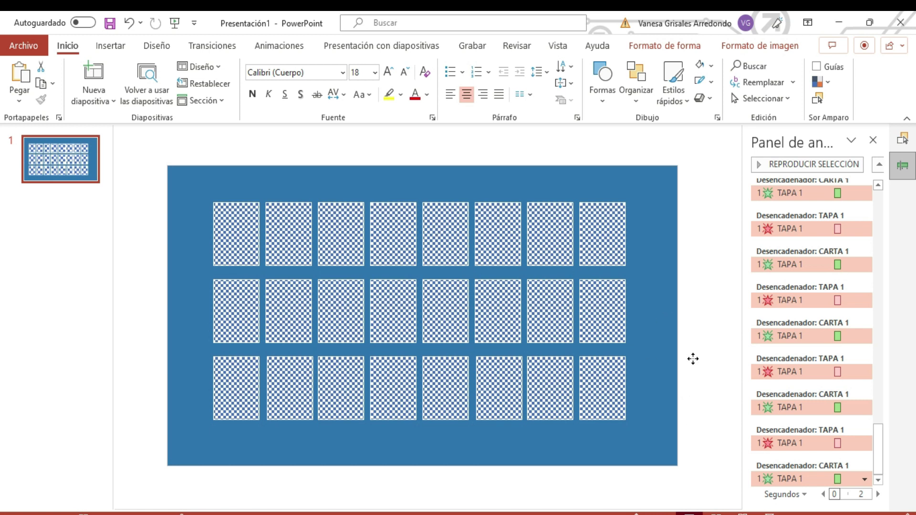
# Close the Animation and Selection panes, then start the slide show and reveal the top-left card
pyautogui.hotkey('ctrl', 'a')
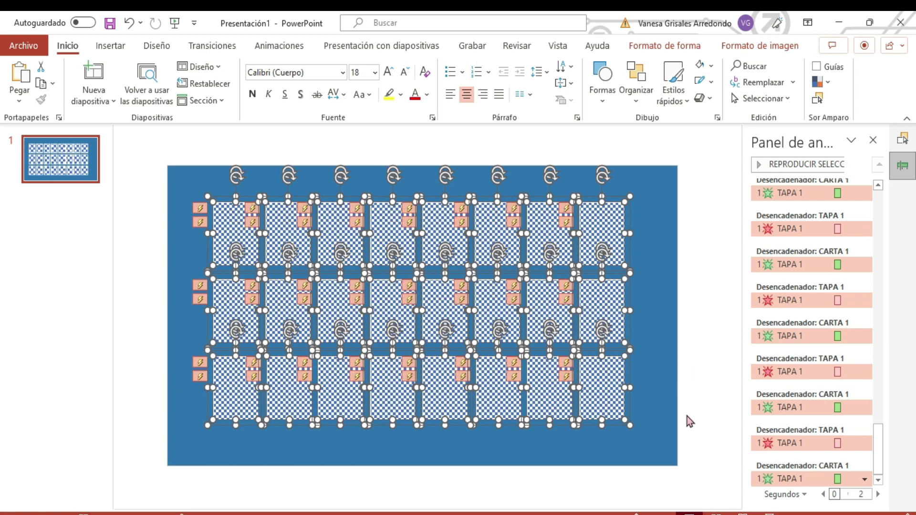
pyautogui.click(662, 382)
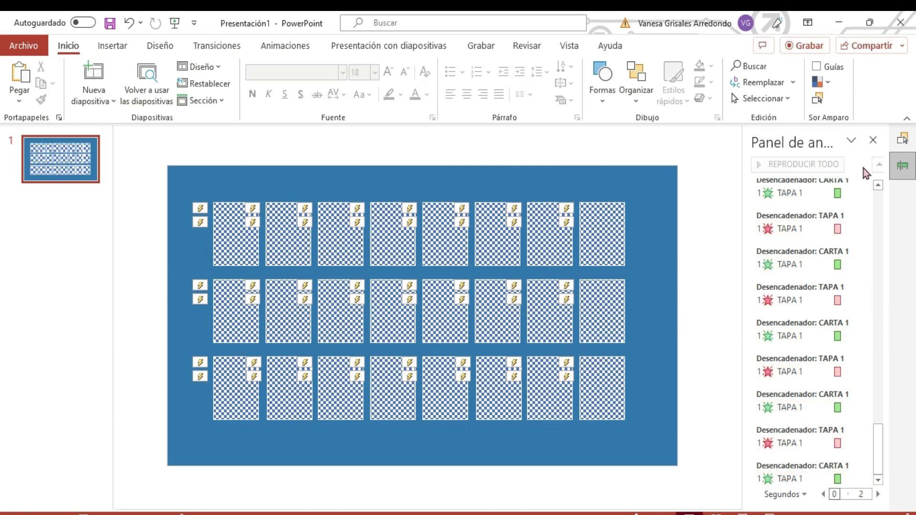
pyautogui.click(873, 140)
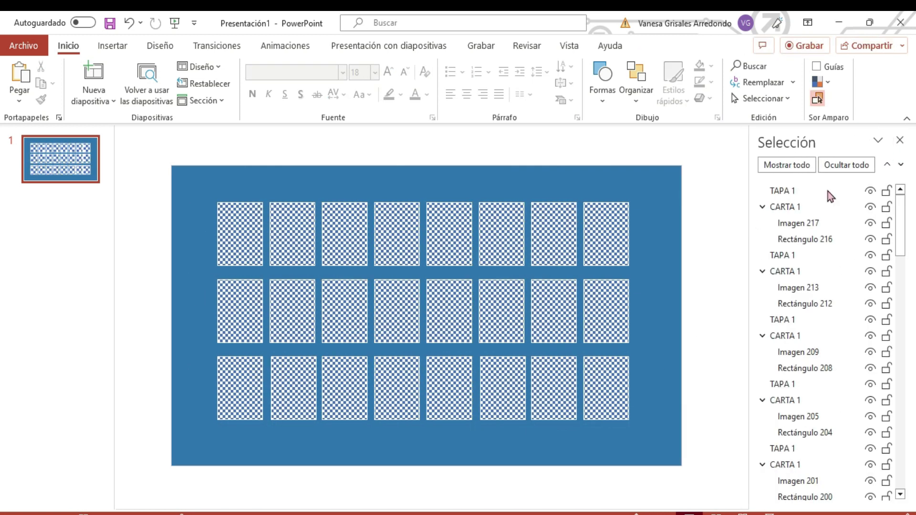
pyautogui.click(901, 141)
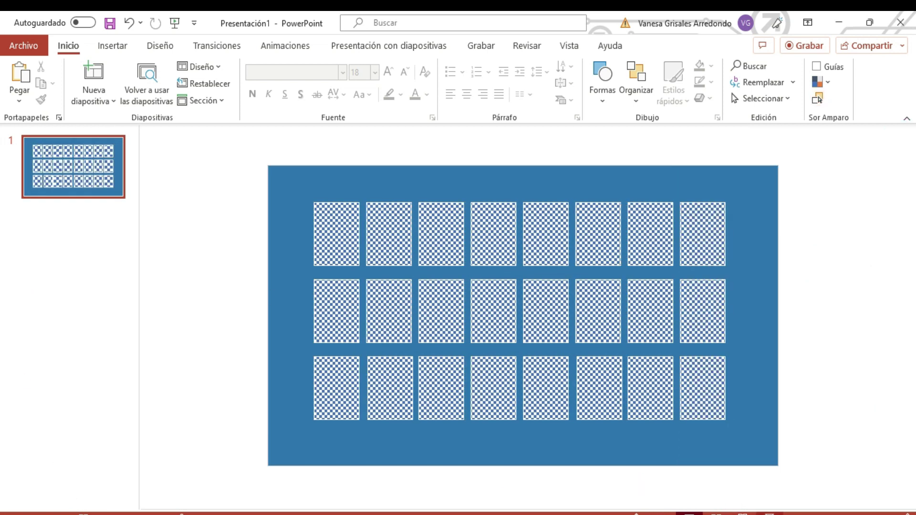
pyautogui.click(769, 512)
pyautogui.click(102, 133)
# Reveal several cards in the slide show, re-covering the grinning middle-row fifth card once
pyautogui.click(493, 285)
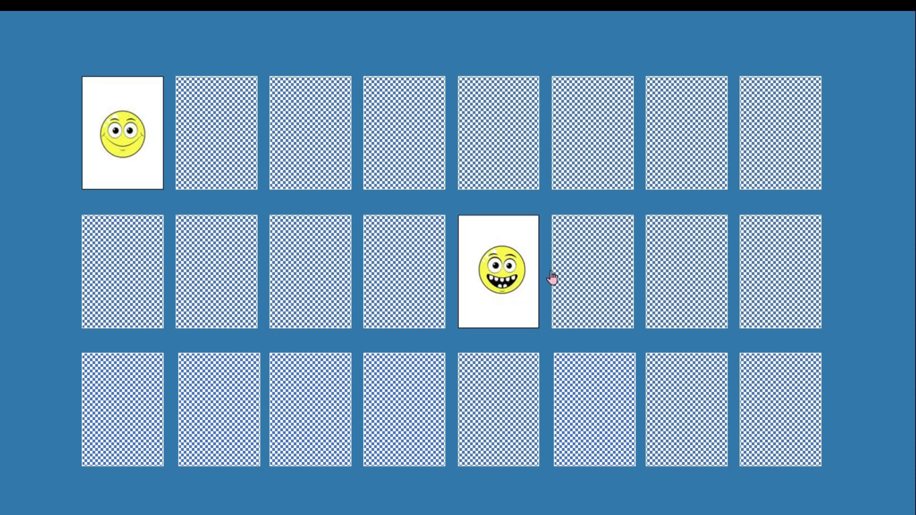
pyautogui.click(473, 287)
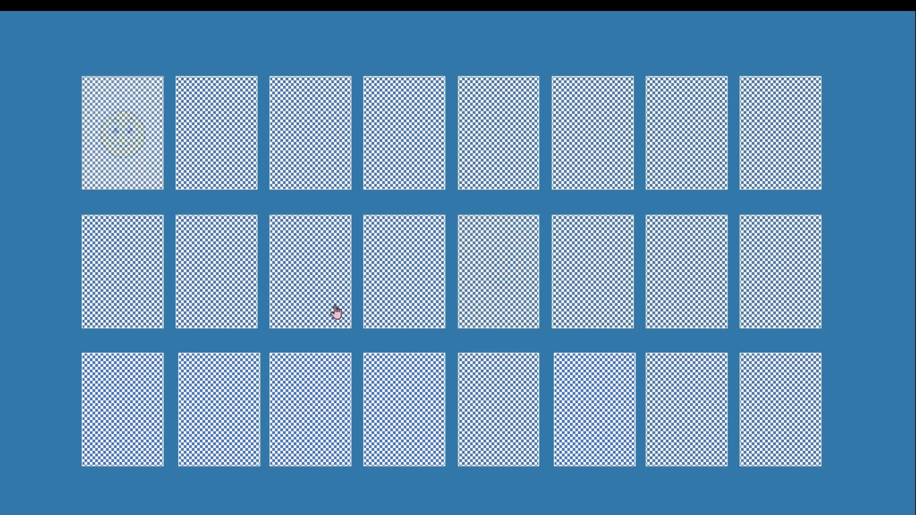
pyautogui.click(784, 132)
pyautogui.click(483, 277)
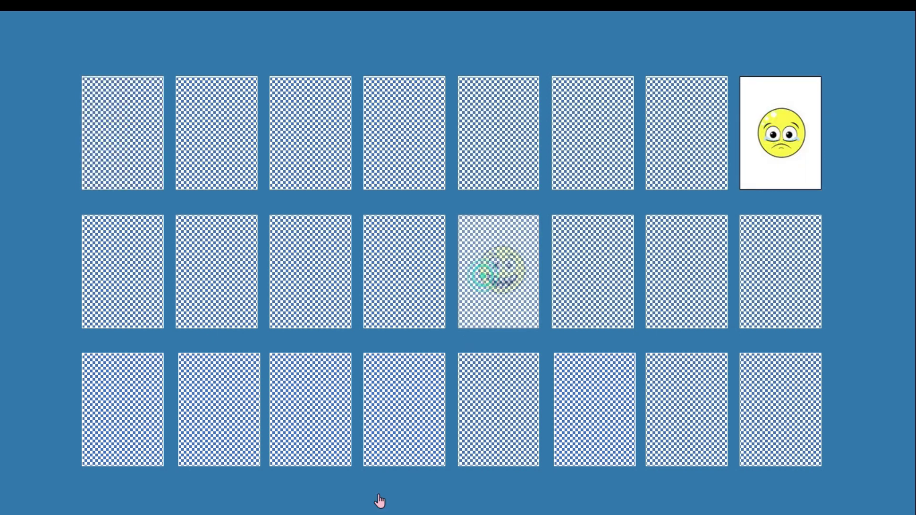
pyautogui.click(136, 133)
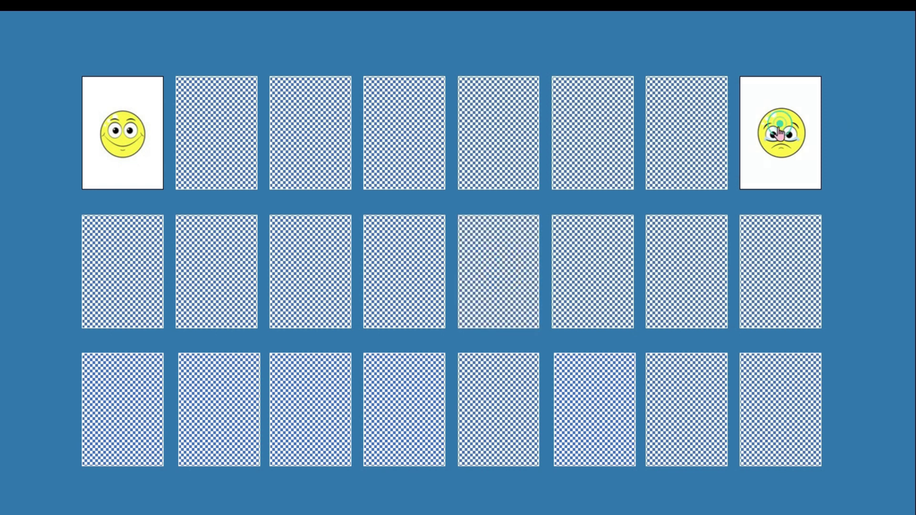
pyautogui.click(788, 288)
pyautogui.click(127, 269)
pyautogui.click(498, 161)
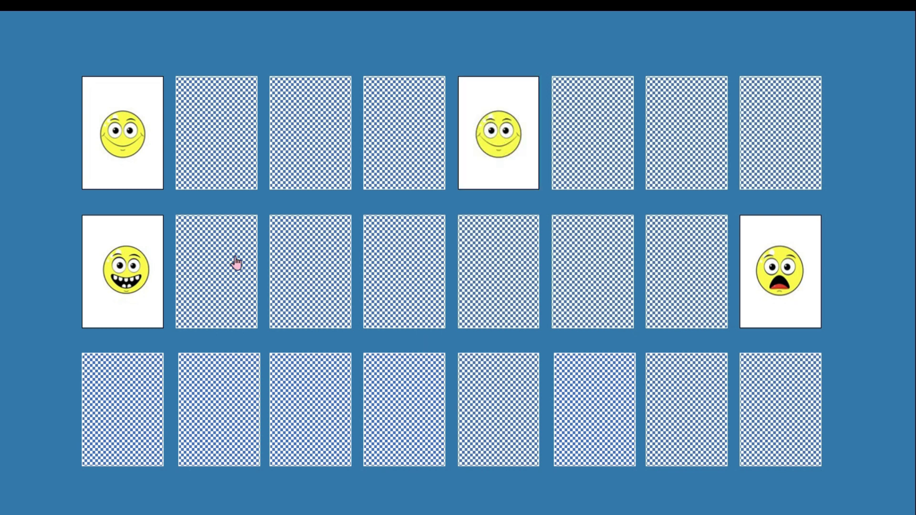
# Cover the mismatched cards again, then reveal the bottom-row third and middle-row seventh cards
pyautogui.click(136, 137)
pyautogui.click(316, 273)
pyautogui.click(414, 393)
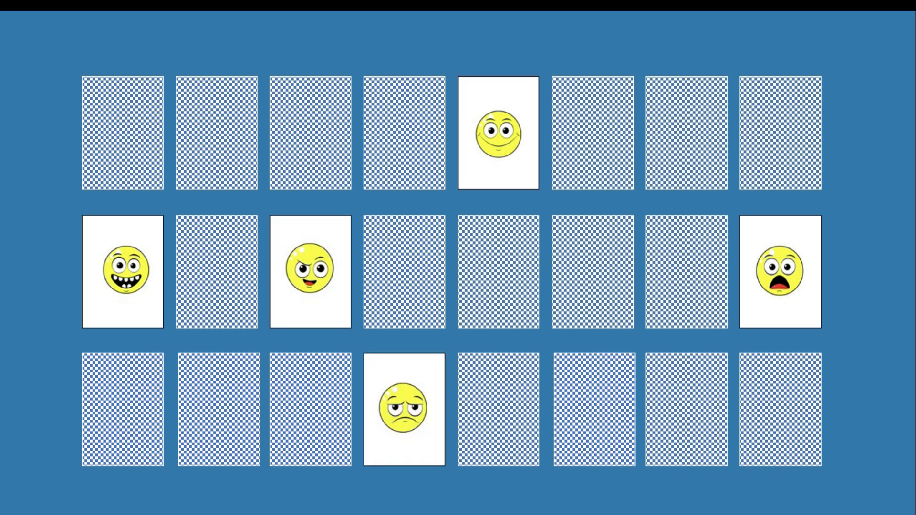
pyautogui.click(779, 282)
pyautogui.click(522, 146)
pyautogui.click(104, 305)
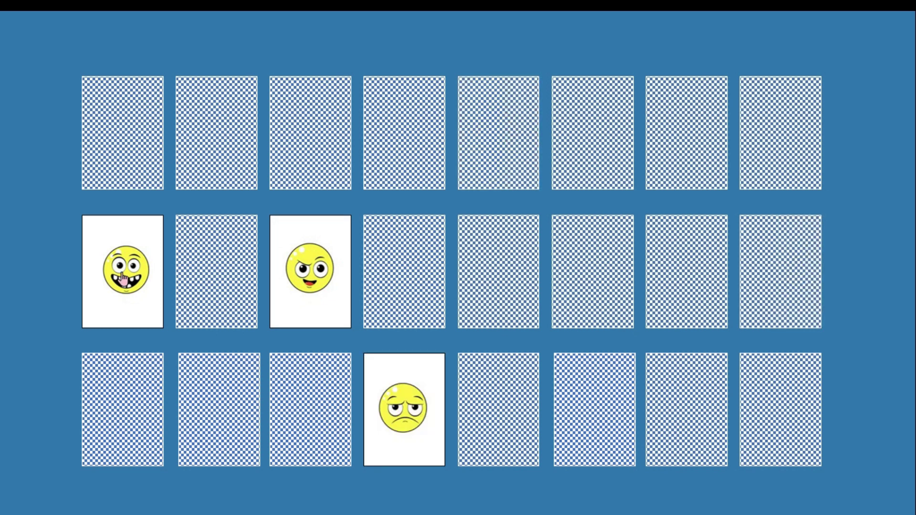
pyautogui.click(311, 291)
pyautogui.click(406, 403)
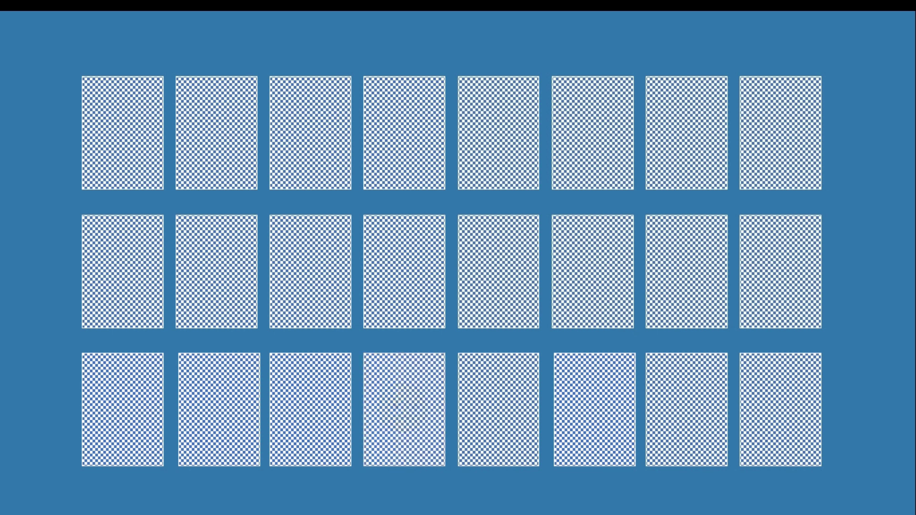
pyautogui.click(285, 432)
pyautogui.click(693, 263)
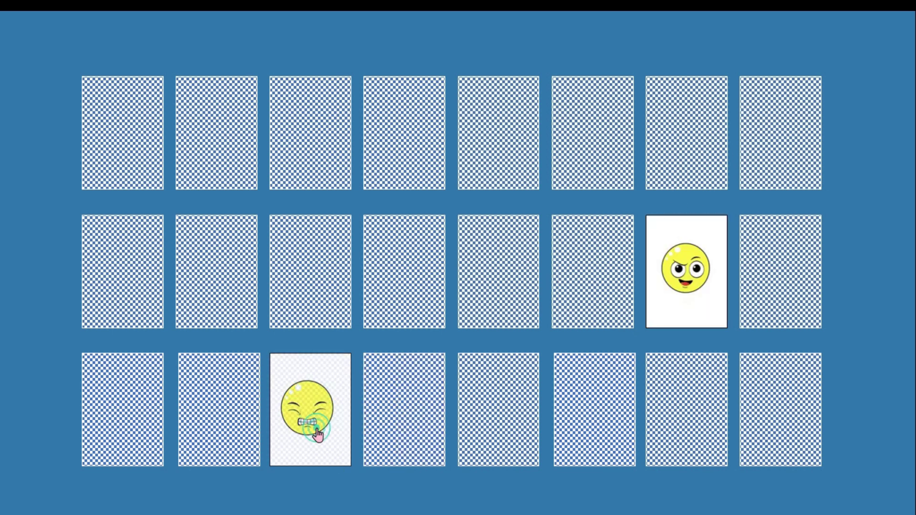